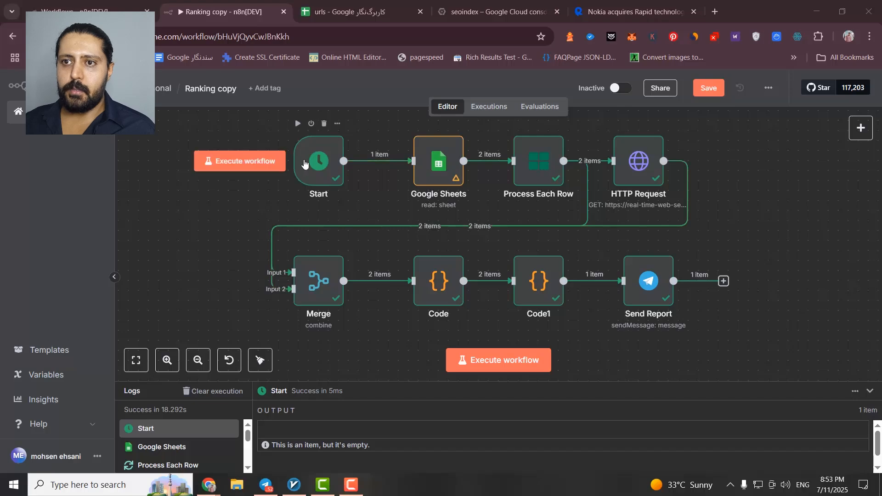
- Review the trigger schedule in the workflow's Start node
{"action": "left_click", "coordinate": [304, 163]}
{"action": "double_click", "coordinate": [304, 163]}
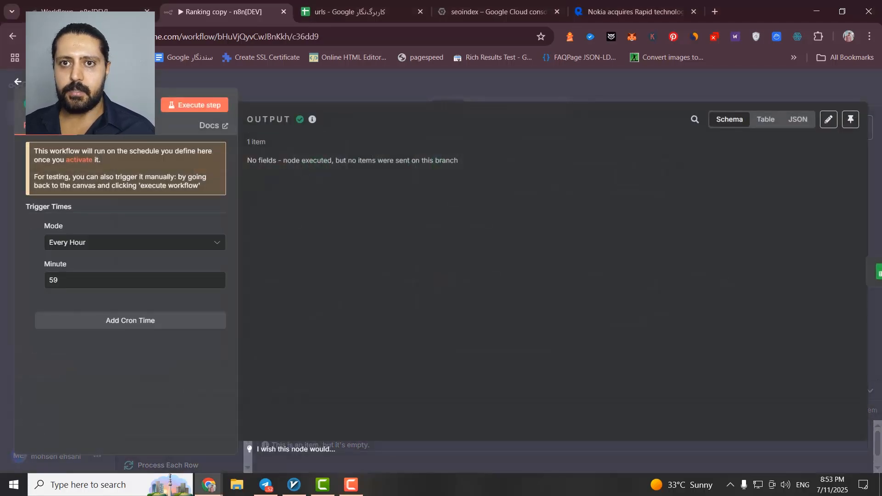
{"action": "key", "text": "Escape"}
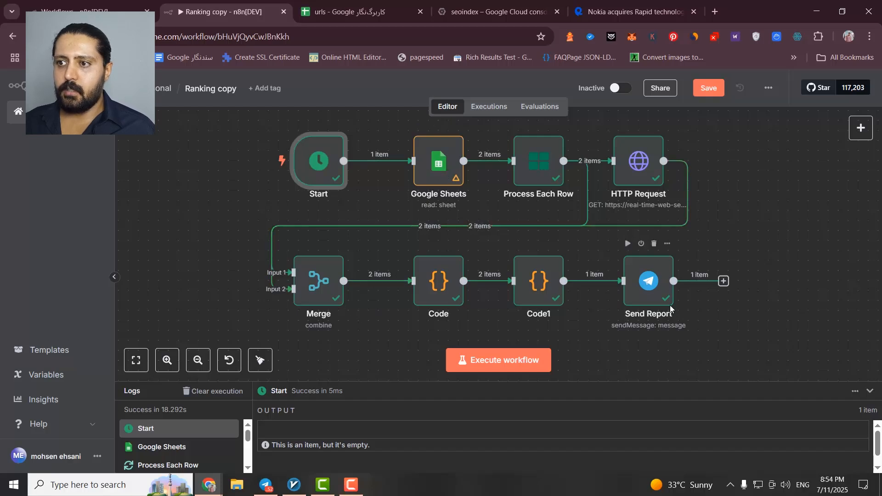
- Execute the Ranking copy workflow and check the keyword ranking report delivered by the bot in Telegram
{"action": "left_click", "coordinate": [523, 370]}
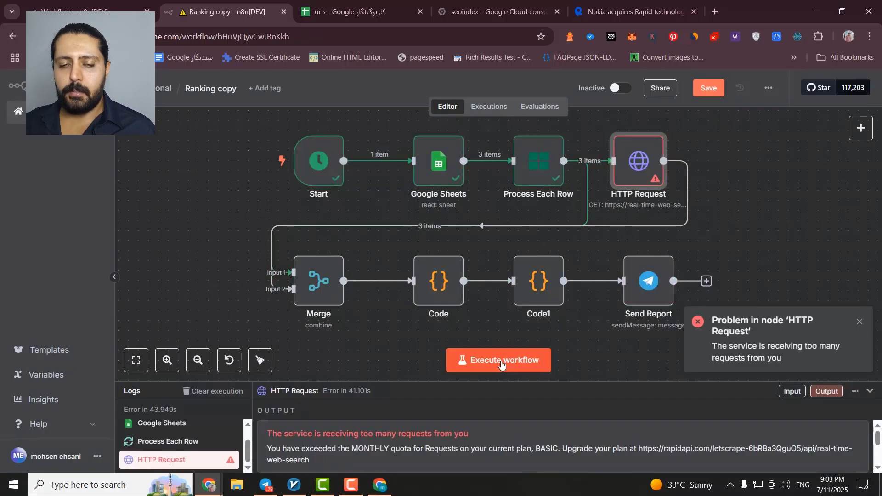
{"action": "left_click", "coordinate": [502, 362]}
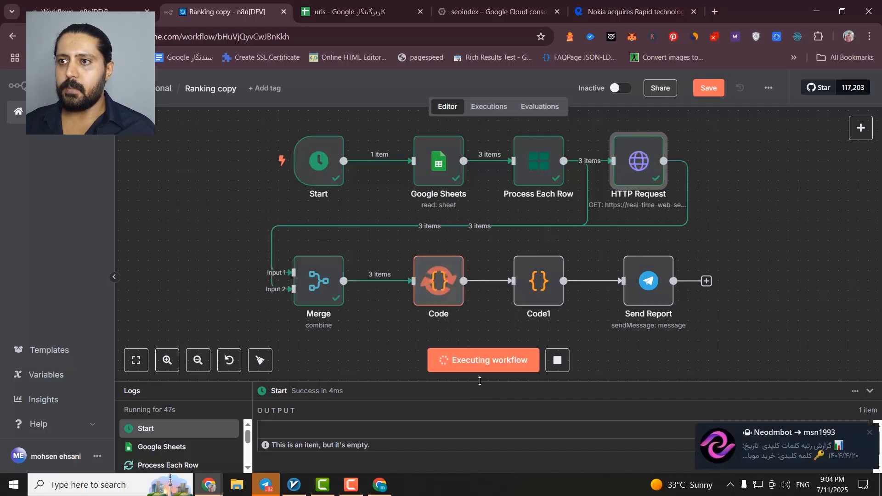
{"action": "left_click", "coordinate": [771, 444]}
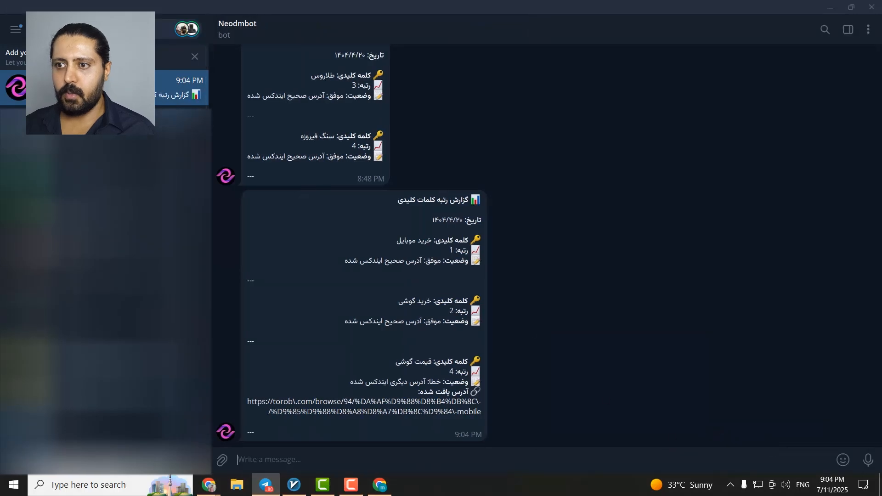
{"action": "key", "text": "alt+Tab"}
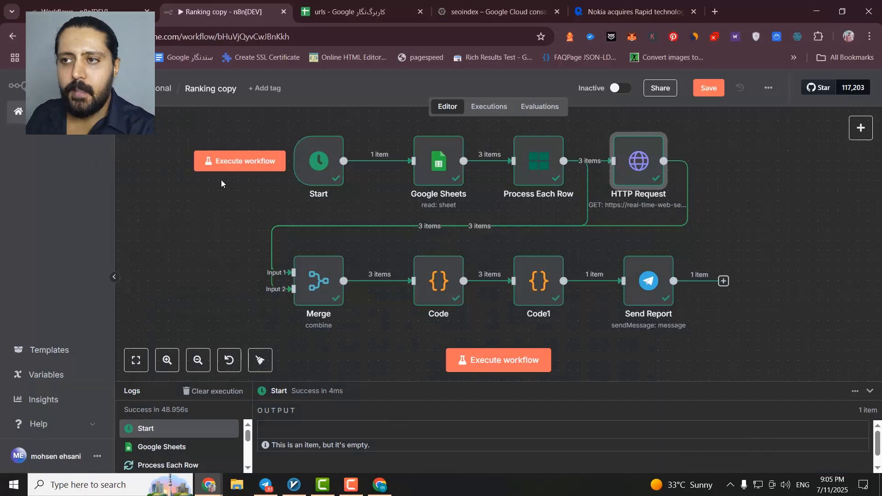
- Examine the Start node's trigger mode and minute settings, and return to the workflow canvas
{"action": "mouse_move", "coordinate": [300, 183]}
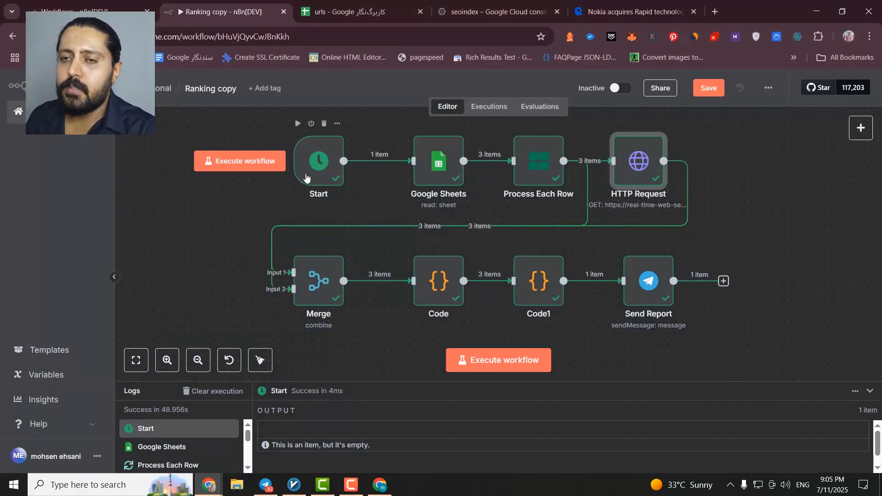
{"action": "double_click", "coordinate": [306, 177]}
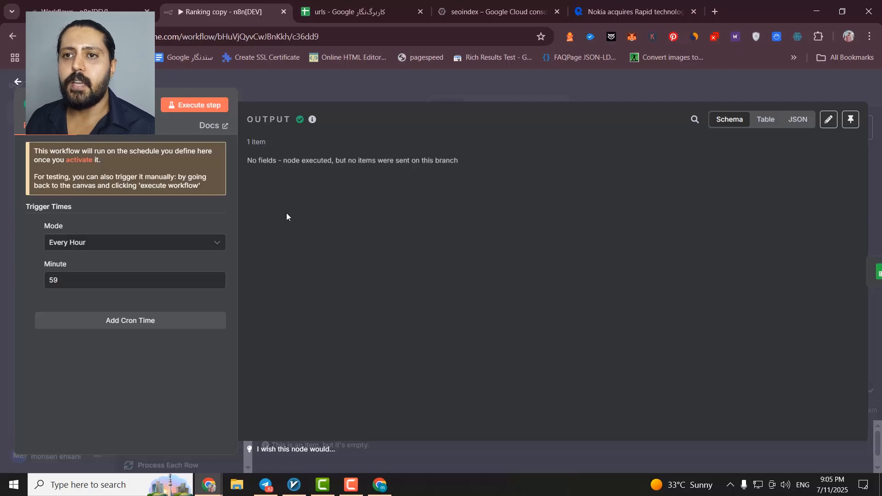
{"action": "key", "text": "Escape"}
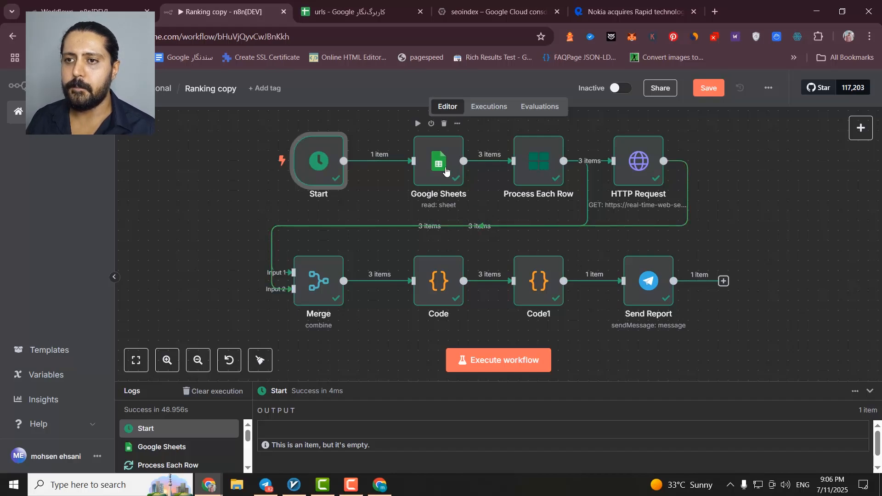
{"action": "scroll", "coordinate": [858, 261], "scroll_direction": "up", "scroll_amount": 1}
{"action": "scroll", "coordinate": [778, 281], "scroll_direction": "down", "scroll_amount": 1}
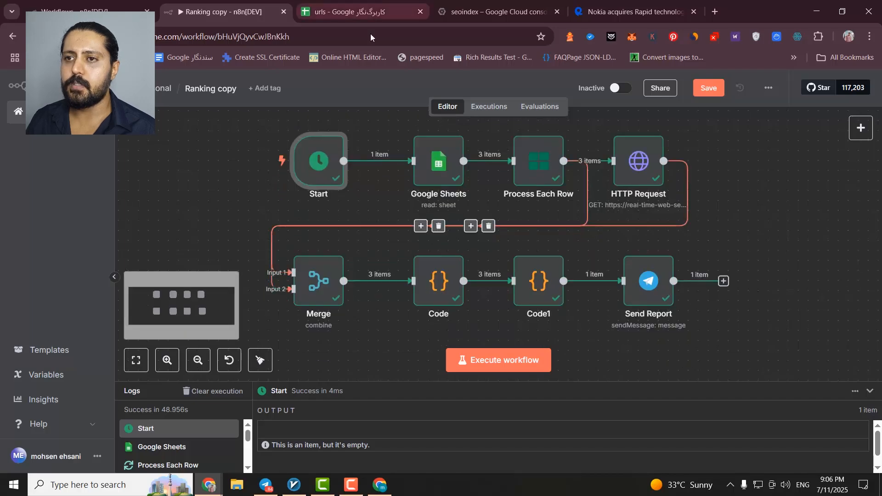
- Examine the kw and url columns in Sheet5 of the urls spreadsheet, and return to the n8n workflow
{"action": "left_click", "coordinate": [368, 11]}
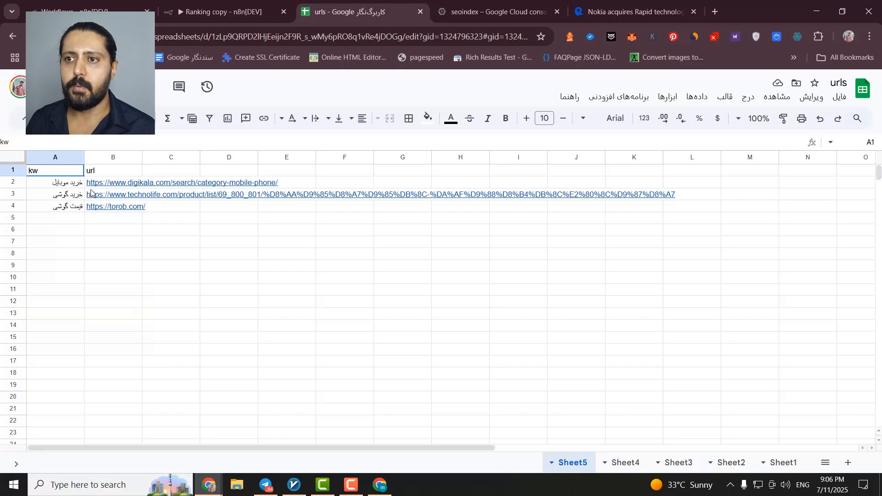
{"action": "left_click", "coordinate": [70, 188]}
{"action": "left_click", "coordinate": [137, 189]}
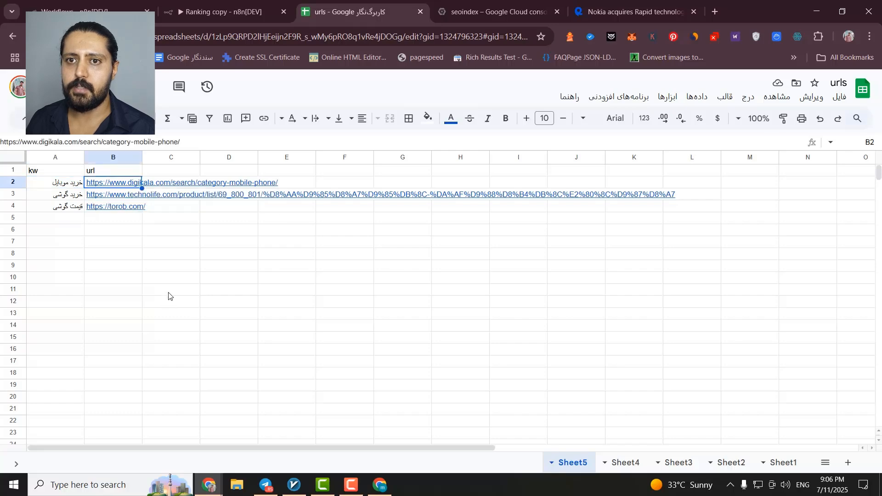
{"action": "left_click", "coordinate": [220, 12]}
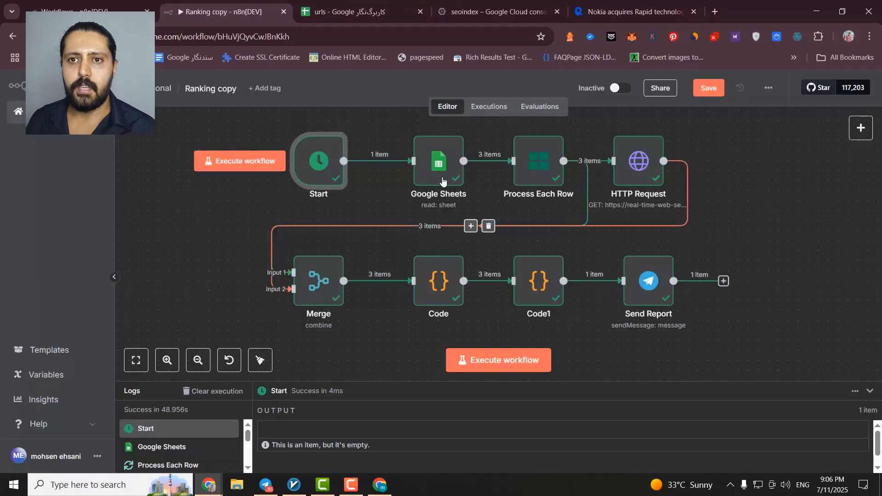
- Open the Google Sheets node and start creating a new OAuth2 credential for it
{"action": "left_click", "coordinate": [444, 166]}
{"action": "key", "text": "Return"}
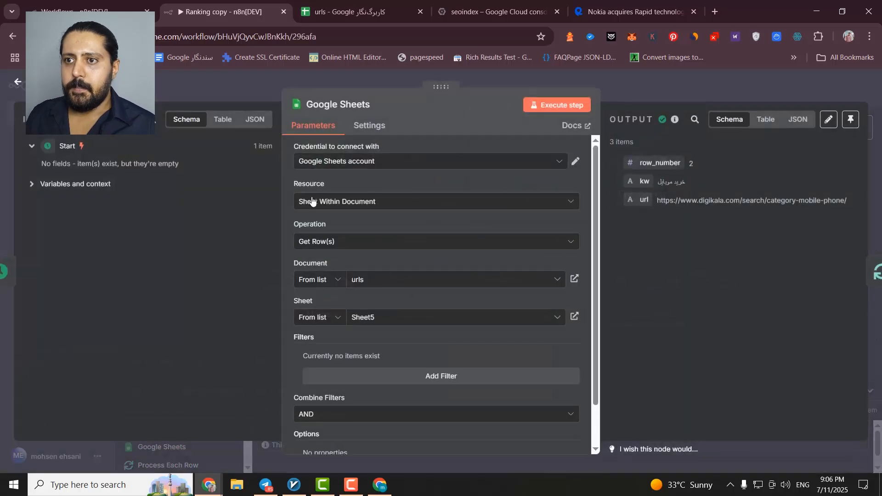
{"action": "left_click", "coordinate": [409, 160]}
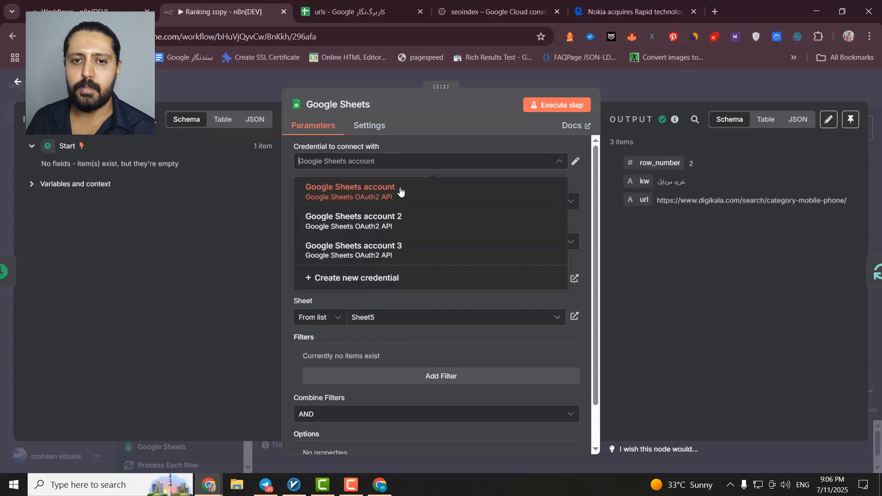
{"action": "left_click", "coordinate": [360, 279]}
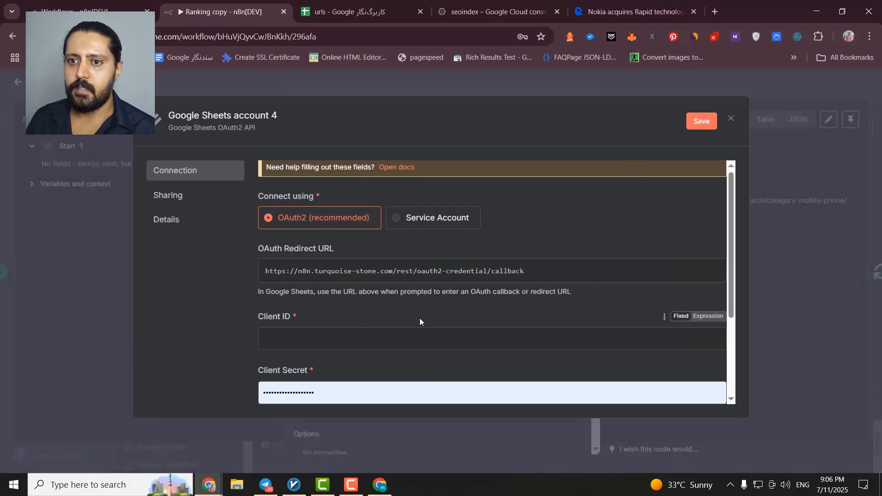
{"action": "scroll", "coordinate": [335, 313], "scroll_direction": "down", "scroll_amount": 3}
{"action": "scroll", "coordinate": [336, 313], "scroll_direction": "up", "scroll_amount": 3}
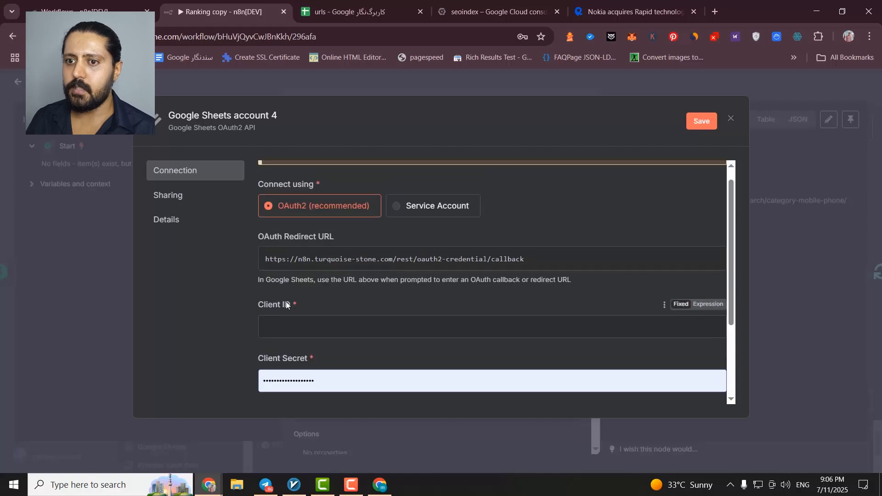
{"action": "scroll", "coordinate": [285, 301], "scroll_direction": "up", "scroll_amount": 1}
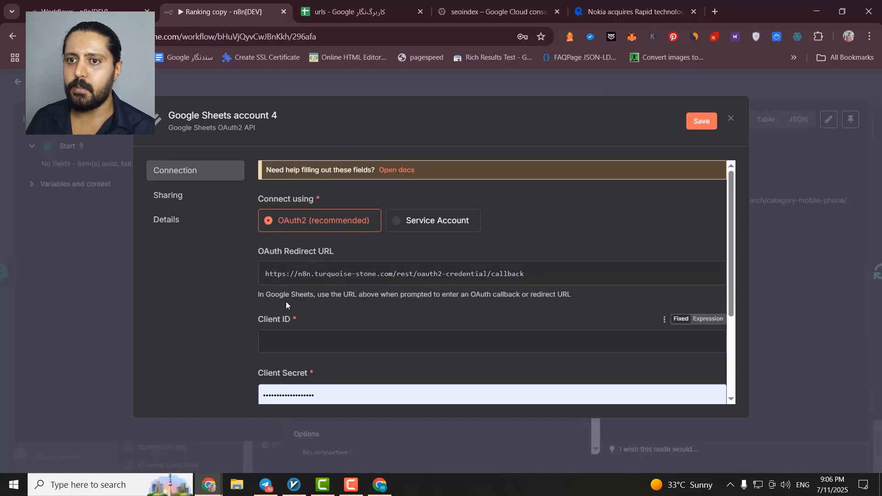
- Consult the n8n documentation for the Google credential and switch to the Google Cloud console, dismissing the security alert
{"action": "left_click", "coordinate": [403, 178]}
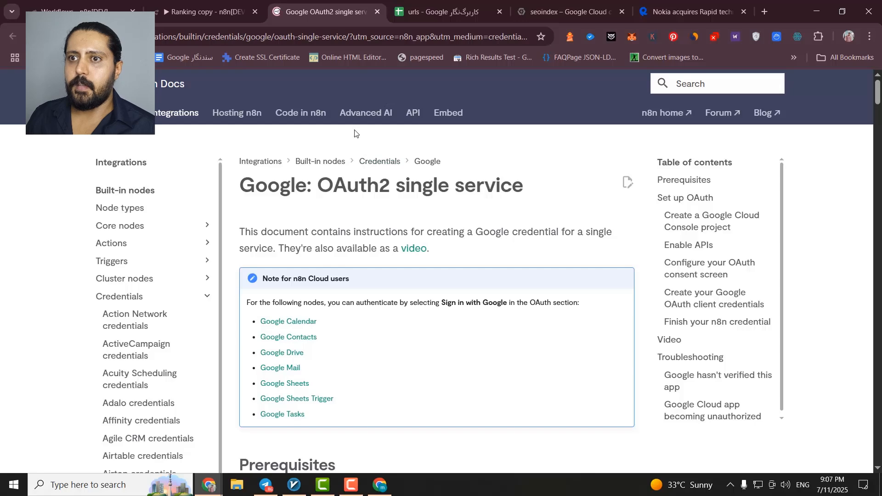
{"action": "scroll", "coordinate": [358, 183], "scroll_direction": "down", "scroll_amount": 5}
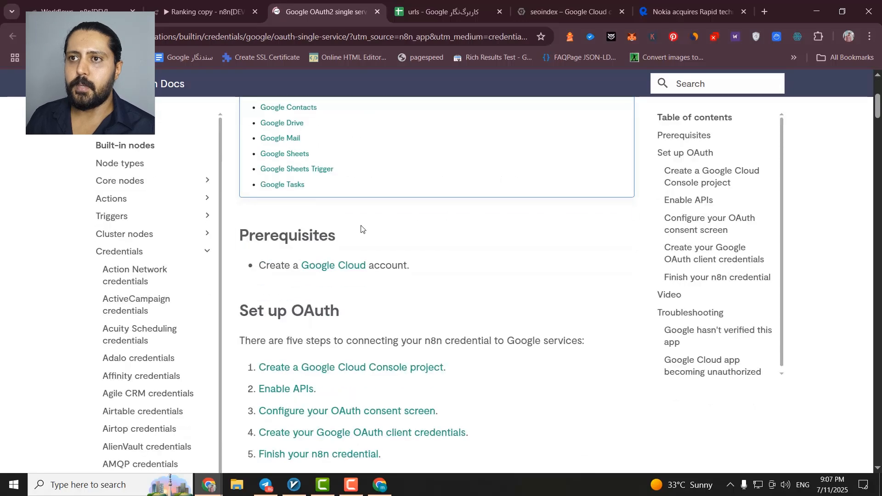
{"action": "left_click", "coordinate": [319, 274]}
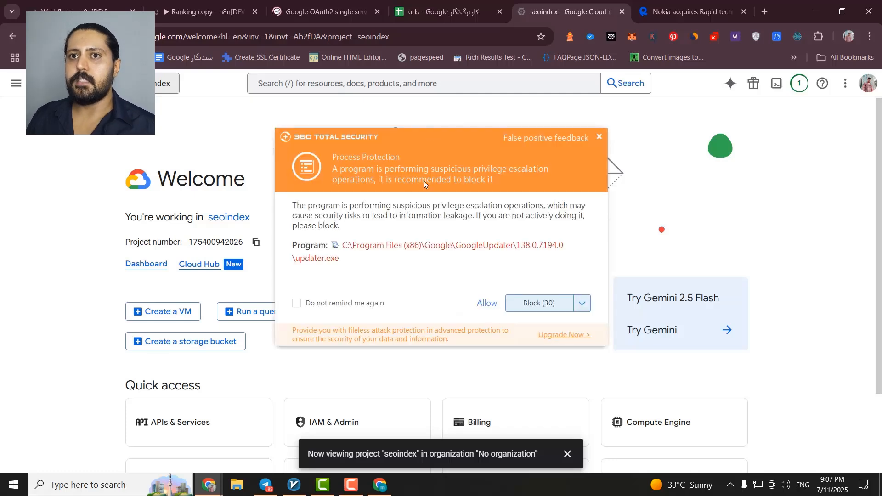
{"action": "left_click", "coordinate": [596, 136]}
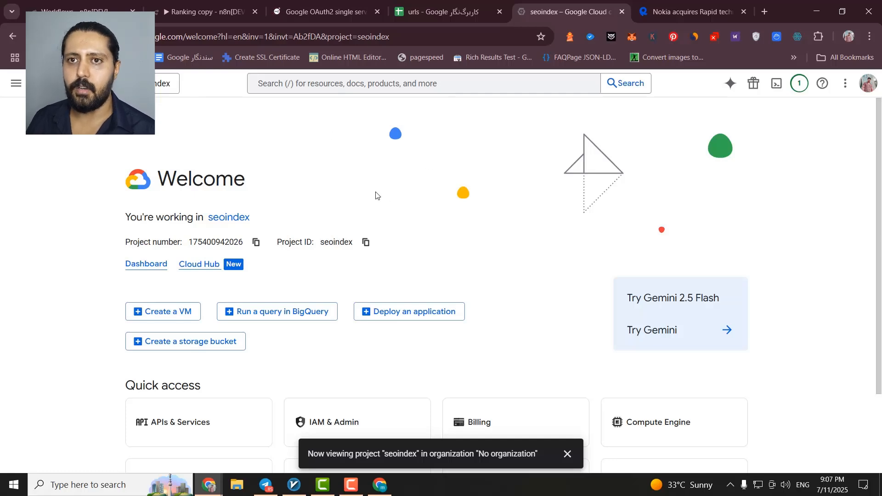
{"action": "scroll", "coordinate": [376, 195], "scroll_direction": "down", "scroll_amount": 2}
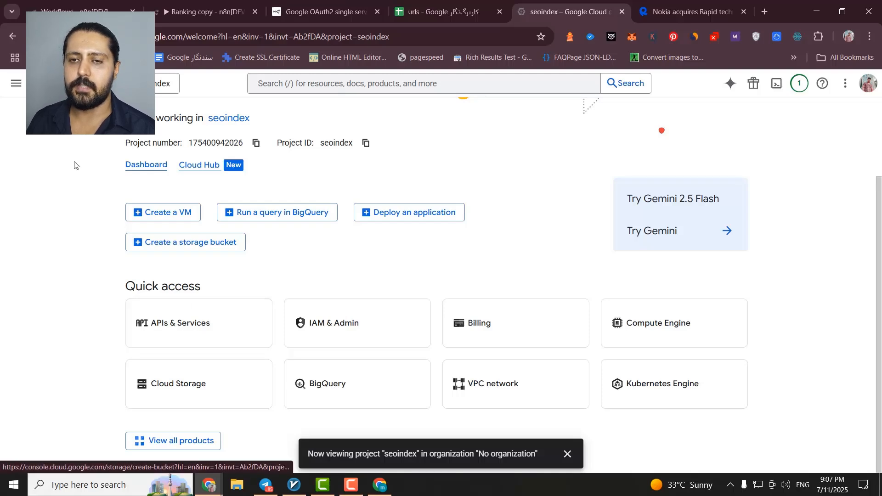
- Go to the credentials of APIs & Services and start creating an OAuth client ID
{"action": "left_click", "coordinate": [15, 85]}
{"action": "mouse_move", "coordinate": [72, 239]}
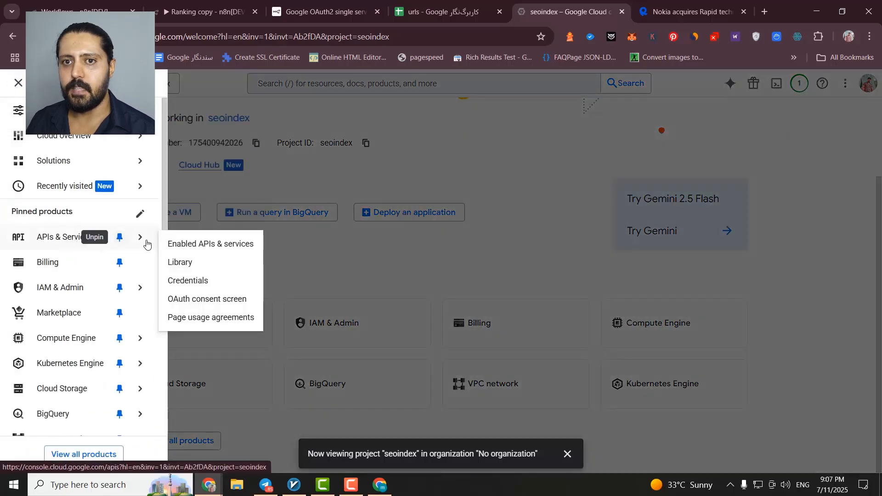
{"action": "left_click", "coordinate": [206, 303]}
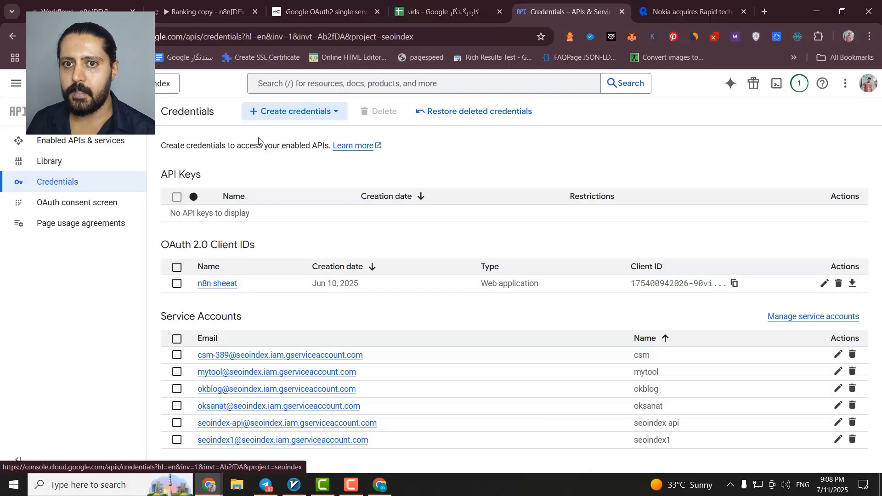
{"action": "left_click", "coordinate": [278, 118]}
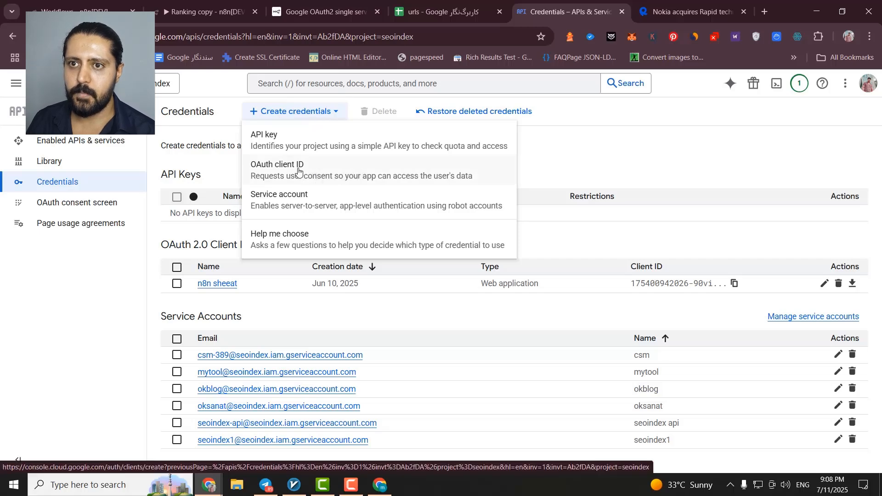
{"action": "left_click", "coordinate": [329, 177]}
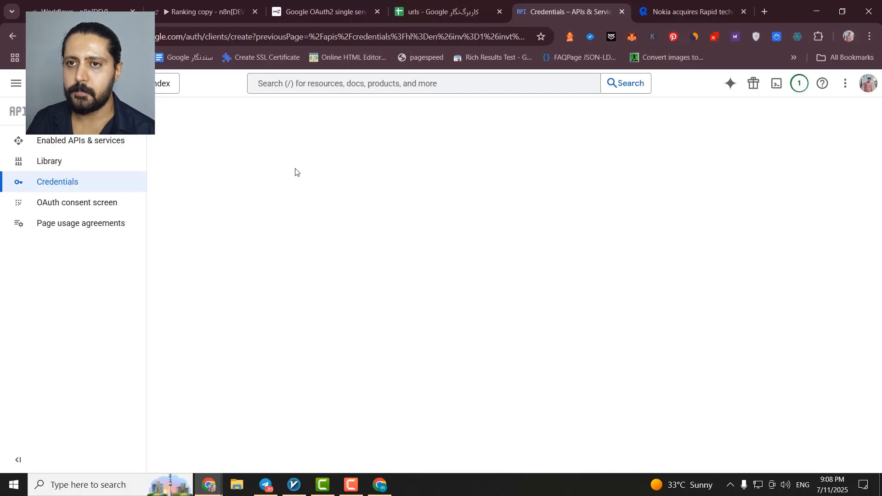
- Set the OAuth client's application type to Web application and name it N8N-ranking
{"action": "left_click", "coordinate": [242, 215]}
{"action": "left_click", "coordinate": [248, 223]}
{"action": "left_click", "coordinate": [255, 248]}
{"action": "key", "text": "ctrl+a"}
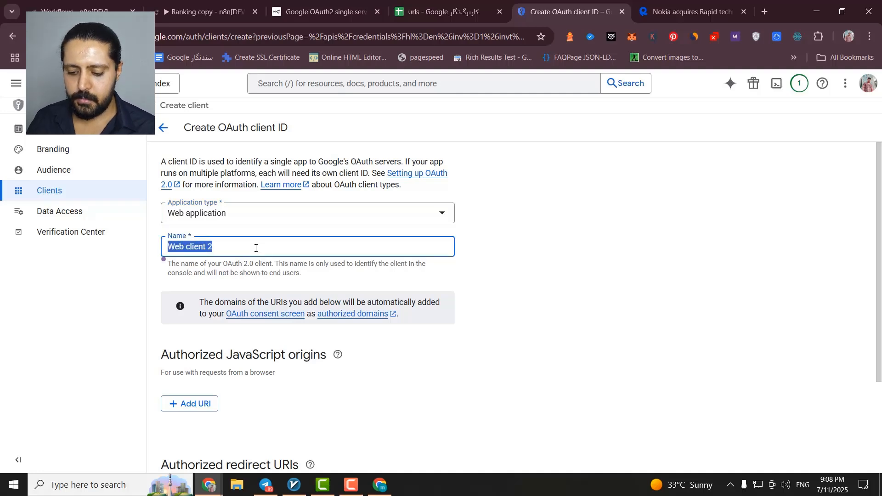
{"action": "type", "text": "n8n ranking"}
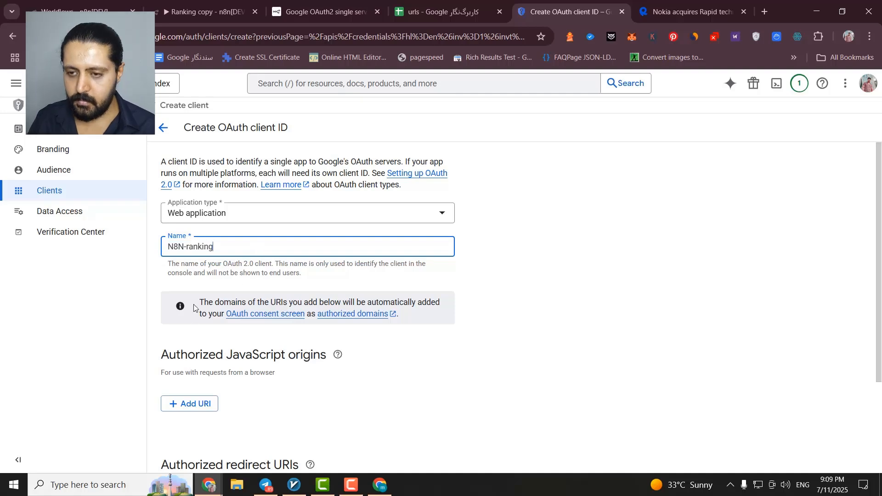
{"action": "scroll", "coordinate": [230, 287], "scroll_direction": "down", "scroll_amount": 3}
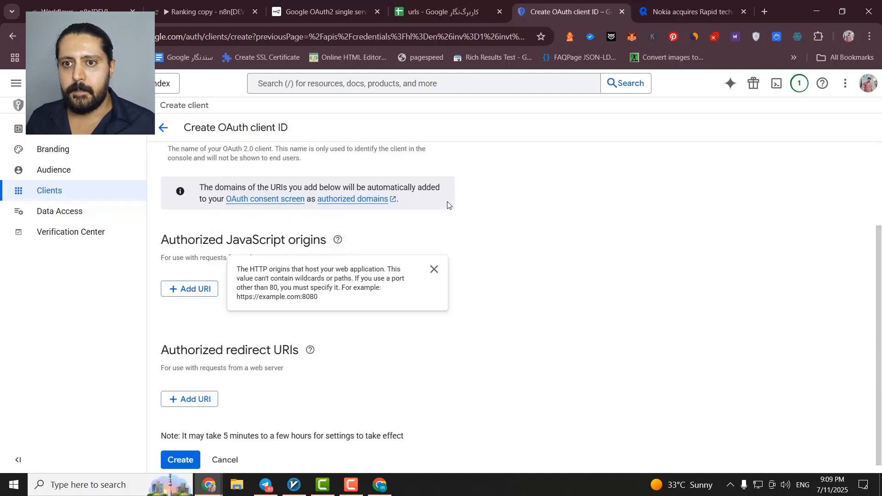
{"action": "left_click", "coordinate": [554, 234]}
{"action": "scroll", "coordinate": [556, 234], "scroll_direction": "down", "scroll_amount": 1}
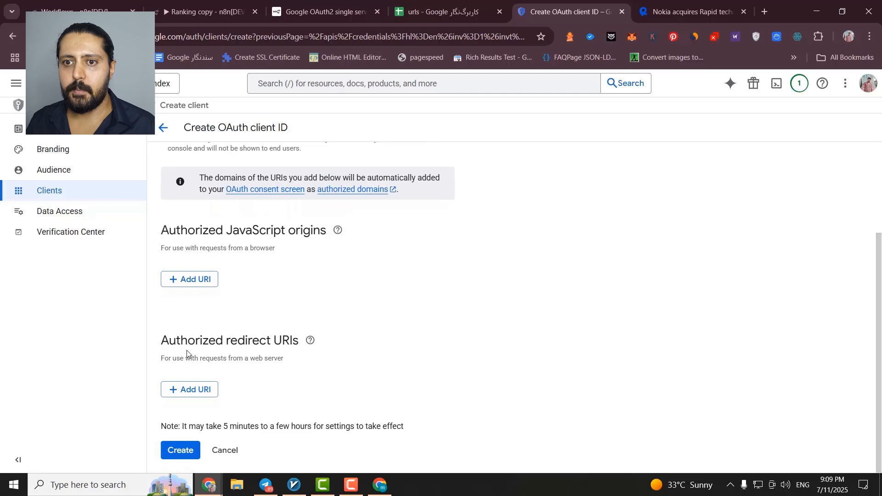
- Switch to the n8n Google Sheets credential and copy its OAuth Redirect URL
{"action": "left_click_drag", "start_coordinate": [230, 342], "coordinate": [299, 343]}
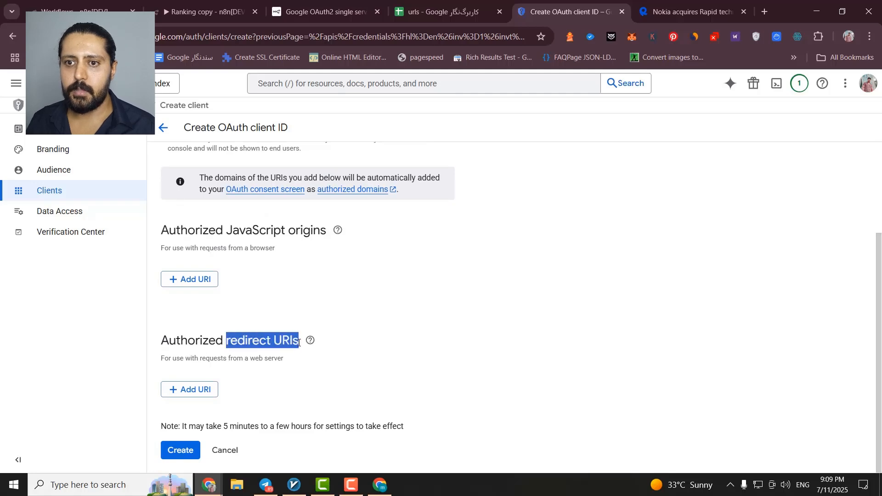
{"action": "left_click", "coordinate": [206, 11]}
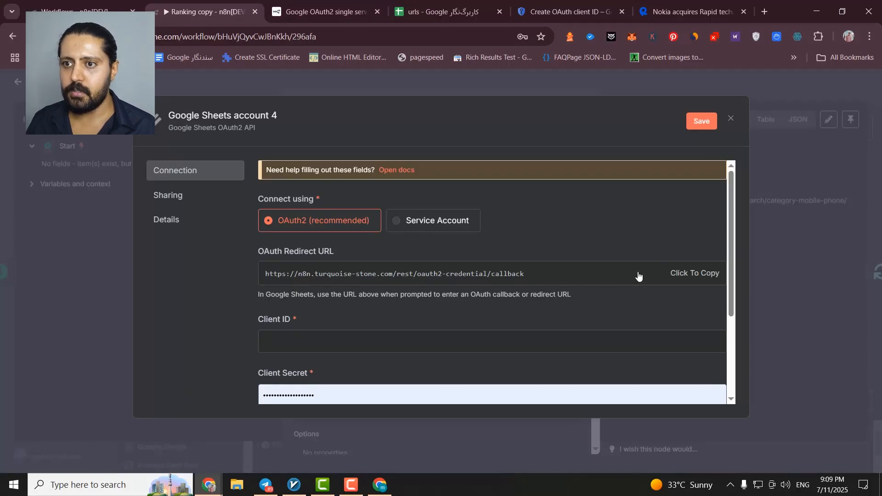
{"action": "left_click", "coordinate": [694, 274]}
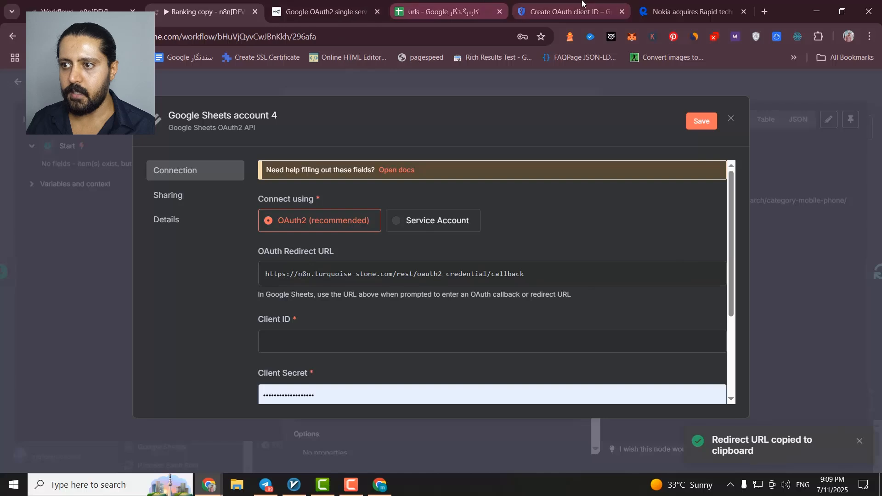
- Add the copied n8n callback URL as an authorized redirect URI in the Google Cloud console and create the OAuth client
{"action": "left_click", "coordinate": [568, 11]}
{"action": "left_click", "coordinate": [192, 389]}
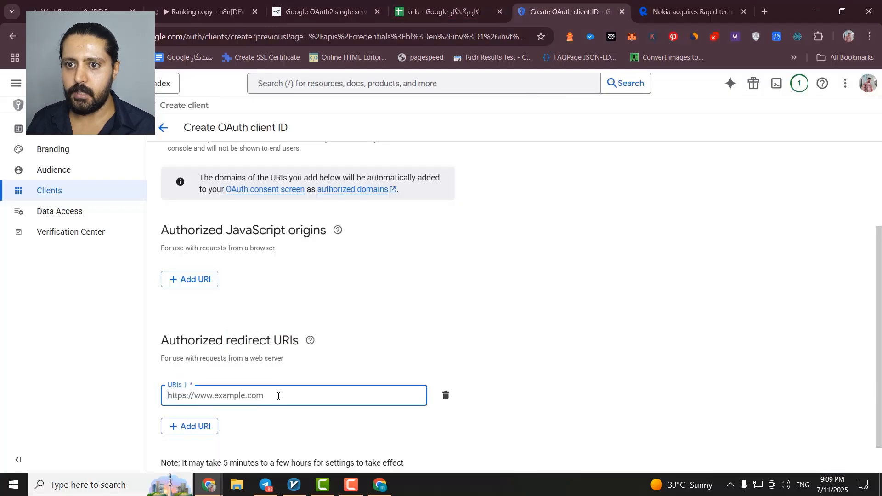
{"action": "left_click", "coordinate": [278, 396]}
{"action": "key", "text": "ctrl+v"}
{"action": "scroll", "coordinate": [278, 404], "scroll_direction": "down", "scroll_amount": 1}
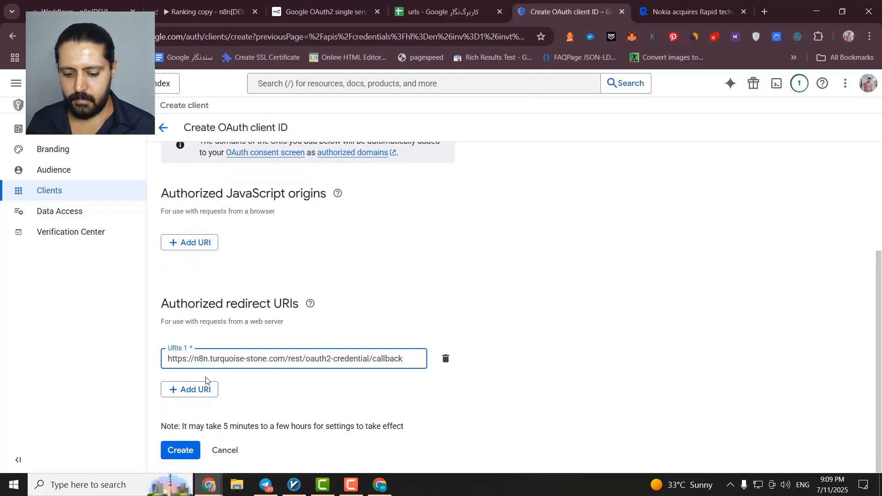
{"action": "left_click", "coordinate": [179, 450]}
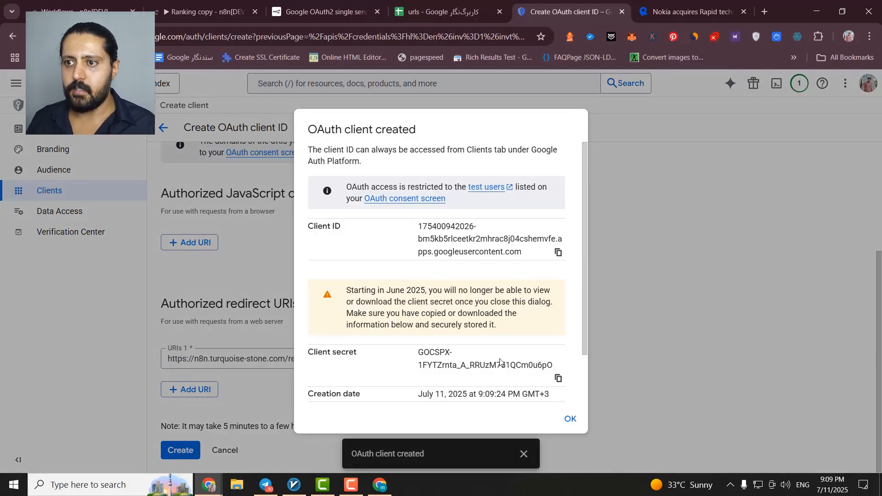
- Copy the new OAuth client's secret, return to n8n and close the Google Sheets credential without saving
{"action": "left_click", "coordinate": [558, 378]}
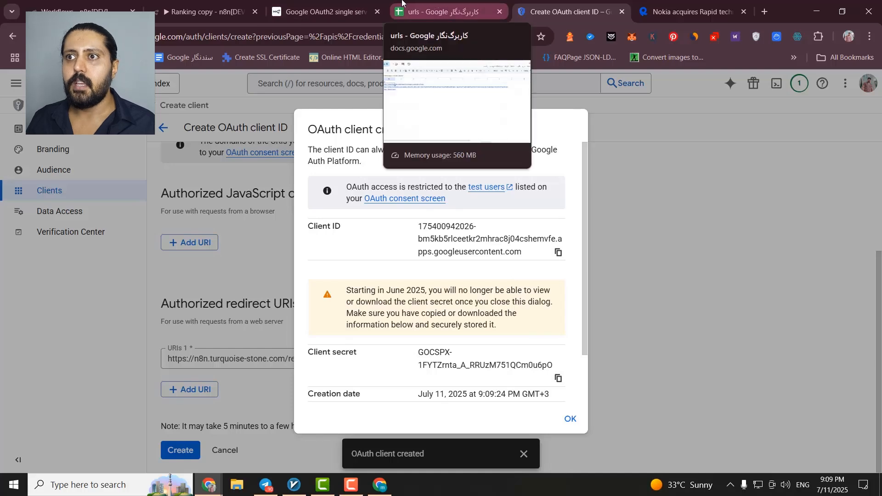
{"action": "left_click", "coordinate": [203, 2]}
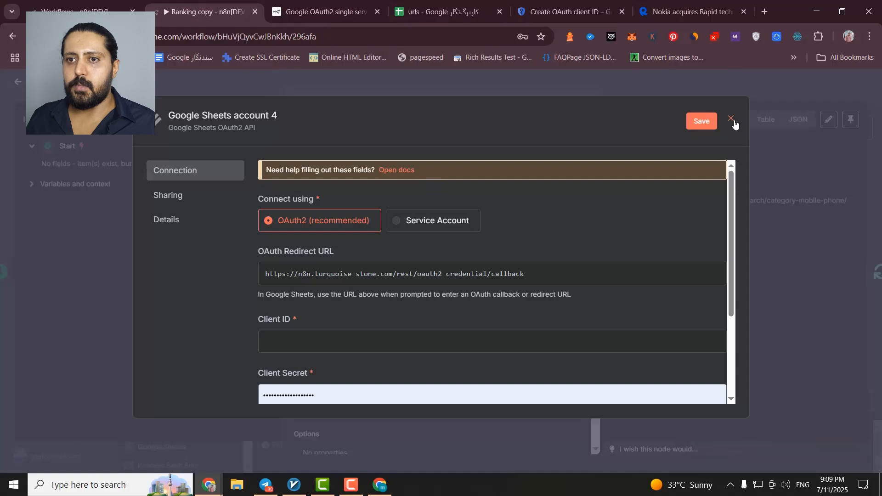
{"action": "left_click", "coordinate": [731, 118]}
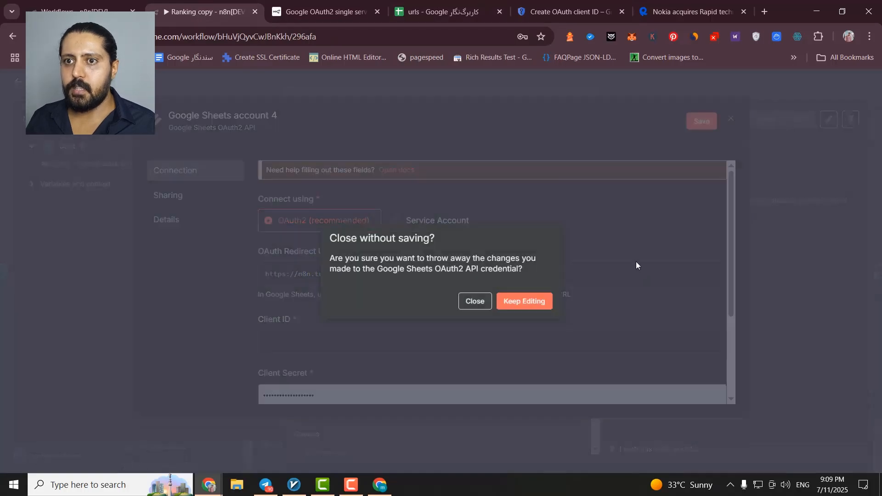
{"action": "left_click", "coordinate": [473, 303]}
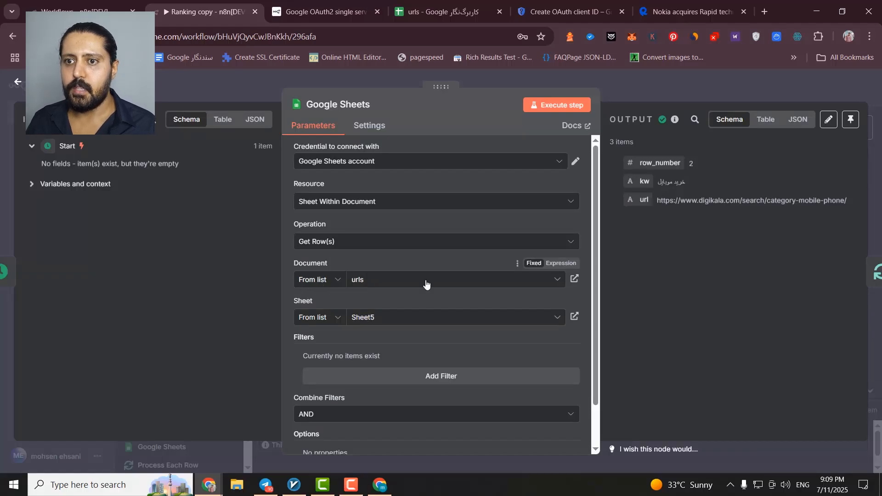
- Look through the documents available to the Google Sheets node, keeping urls selected
{"action": "left_click", "coordinate": [459, 278]}
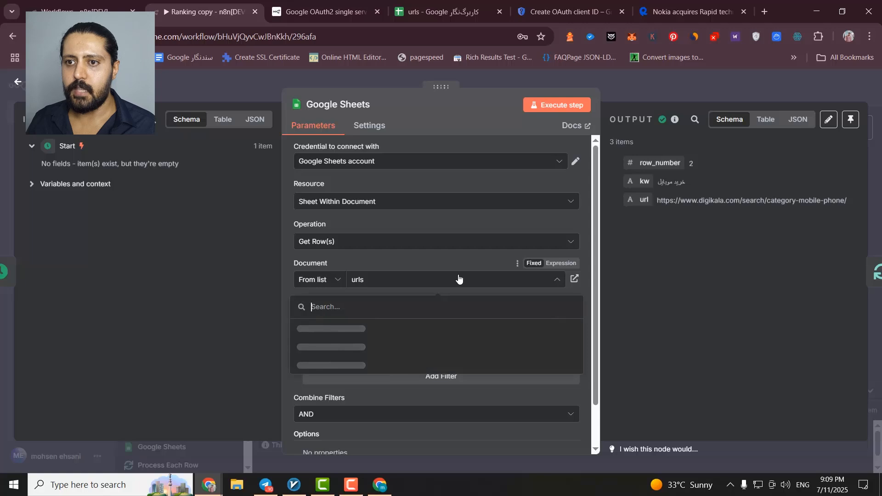
{"action": "scroll", "coordinate": [354, 356], "scroll_direction": "down", "scroll_amount": 10}
{"action": "scroll", "coordinate": [353, 361], "scroll_direction": "up", "scroll_amount": 10}
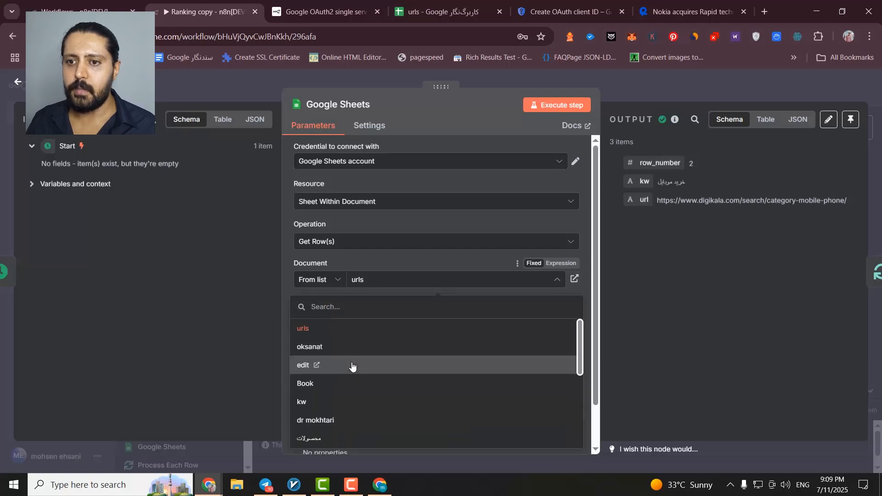
{"action": "left_click", "coordinate": [281, 284]}
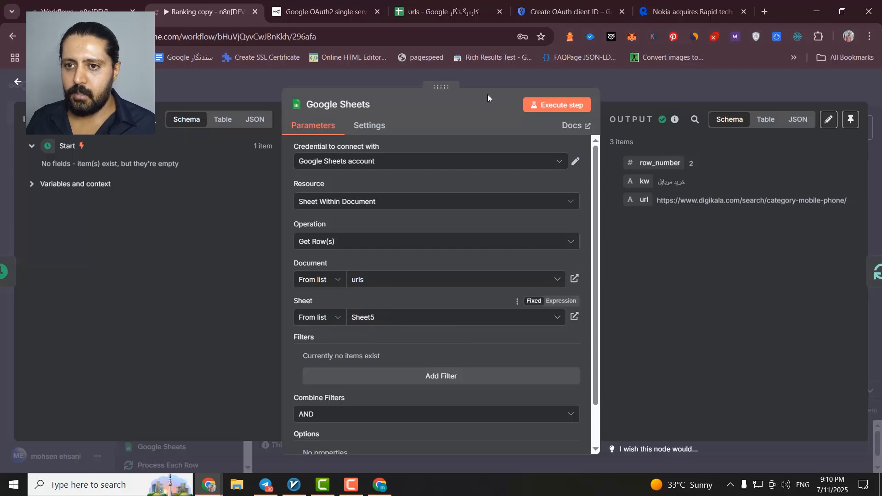
- Check the urls spreadsheet, then review the Google Sheets node's filters and options in n8n and close the node
{"action": "left_click", "coordinate": [449, 5]}
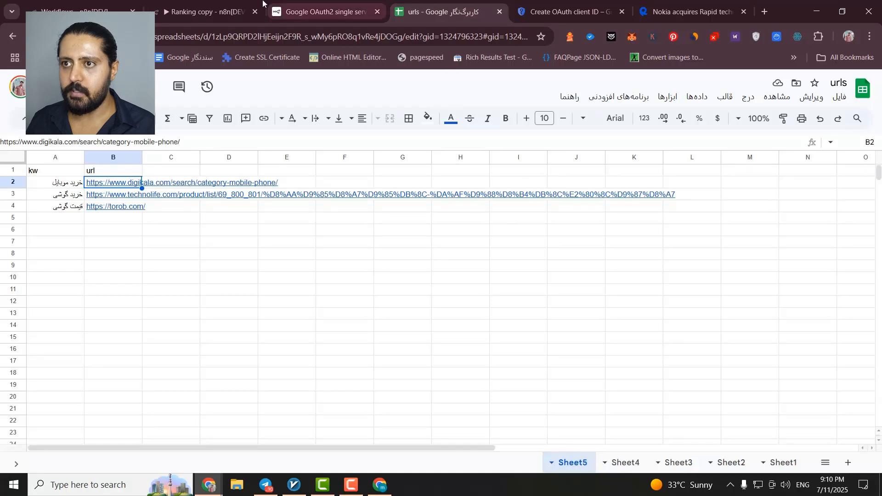
{"action": "left_click", "coordinate": [298, 3]}
{"action": "left_click", "coordinate": [204, 10]}
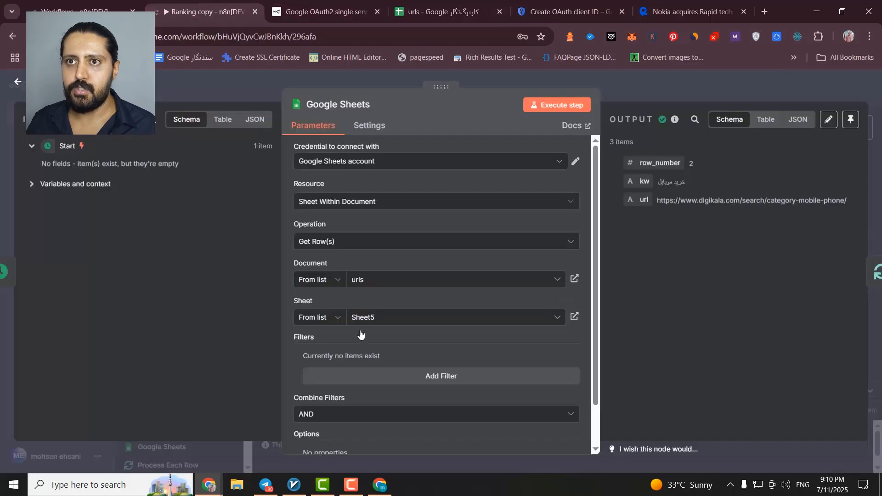
{"action": "scroll", "coordinate": [392, 327], "scroll_direction": "down", "scroll_amount": 2}
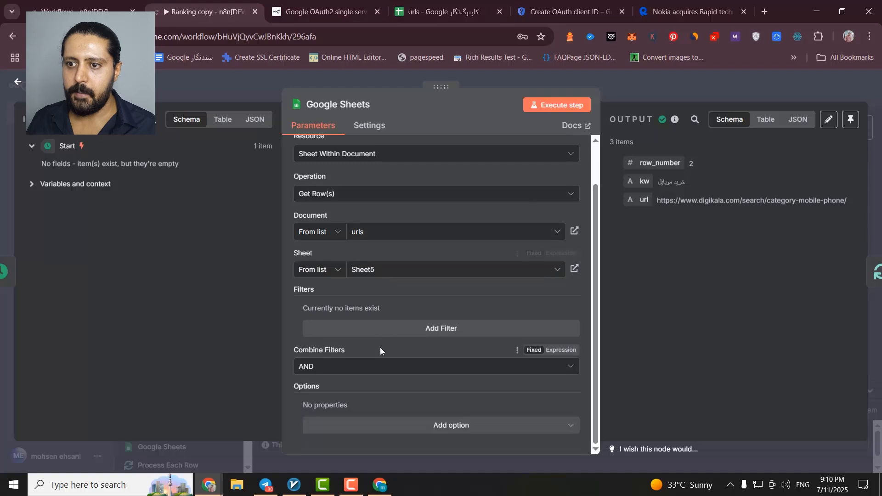
{"action": "scroll", "coordinate": [364, 340], "scroll_direction": "up", "scroll_amount": 2}
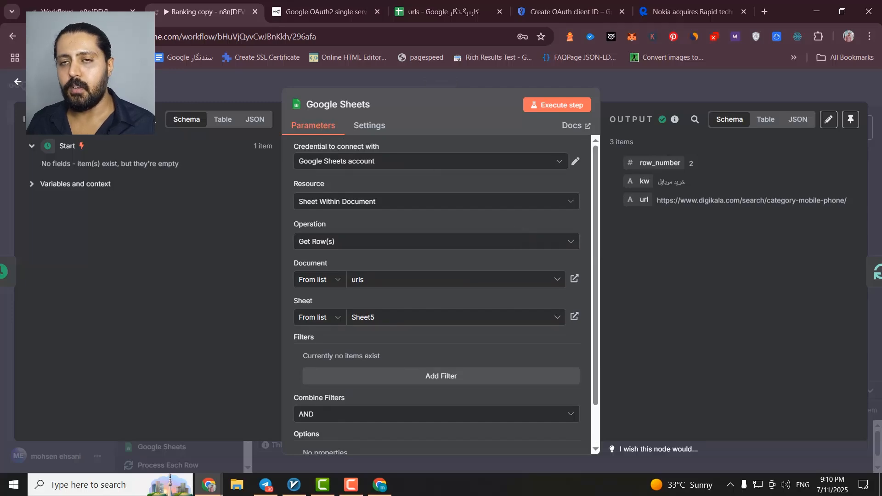
{"action": "key", "text": "Escape"}
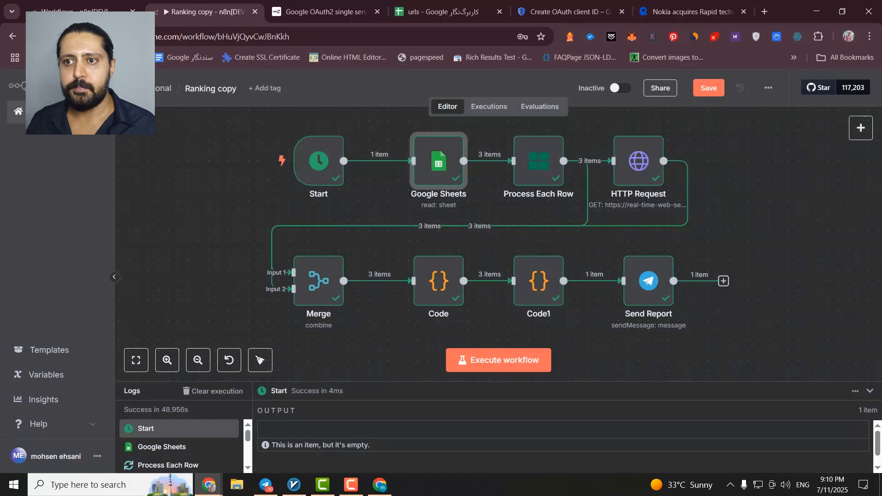
- Open the Process Each Row node to review its batch size, and close it
{"action": "left_click", "coordinate": [539, 169]}
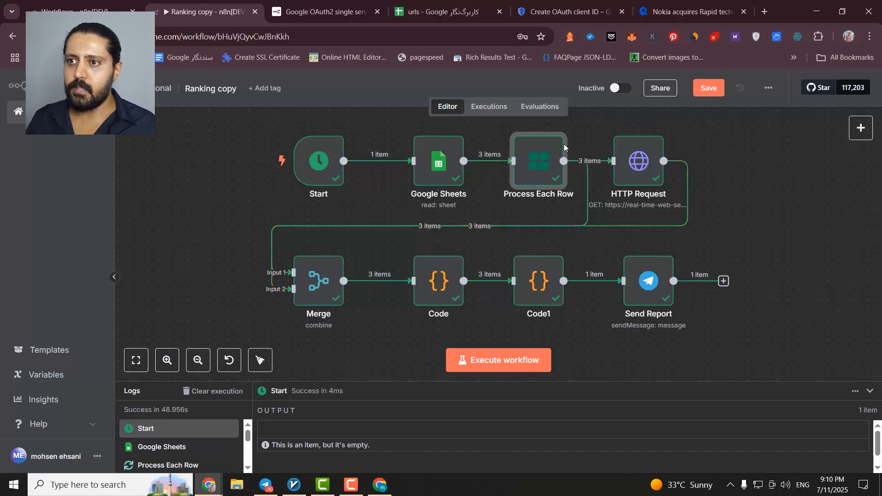
{"action": "left_click", "coordinate": [536, 174]}
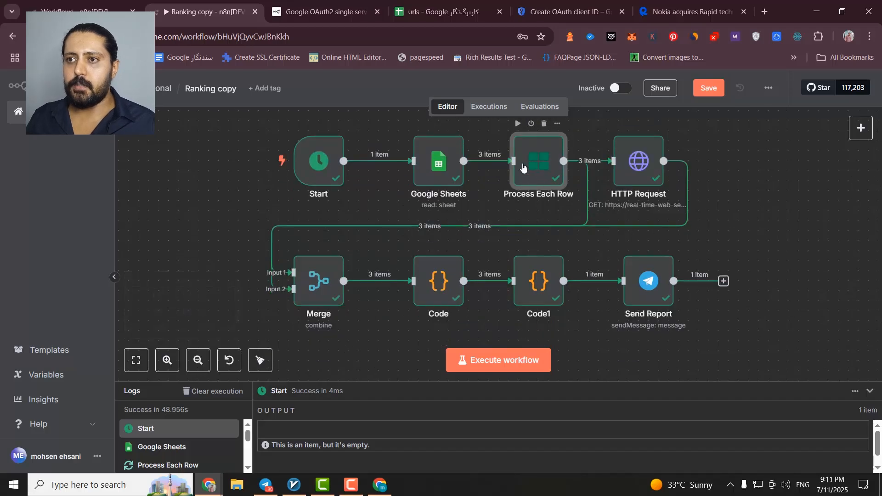
{"action": "double_click", "coordinate": [528, 167]}
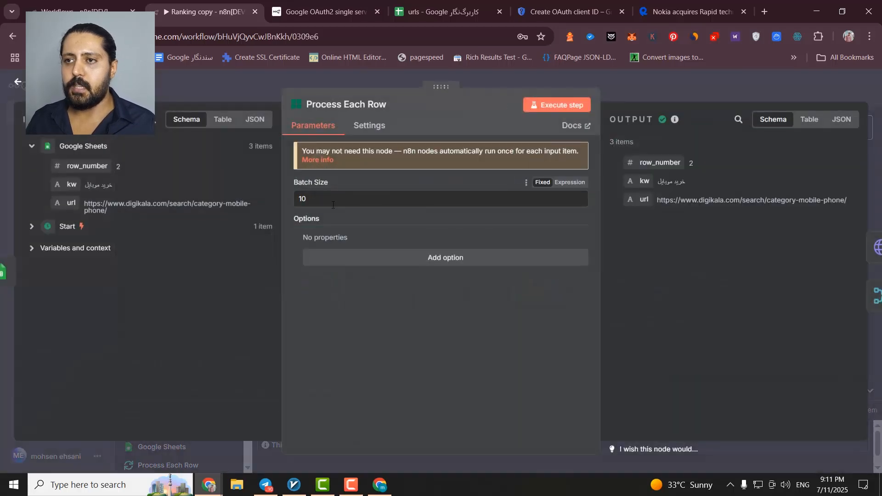
{"action": "key", "text": "Escape"}
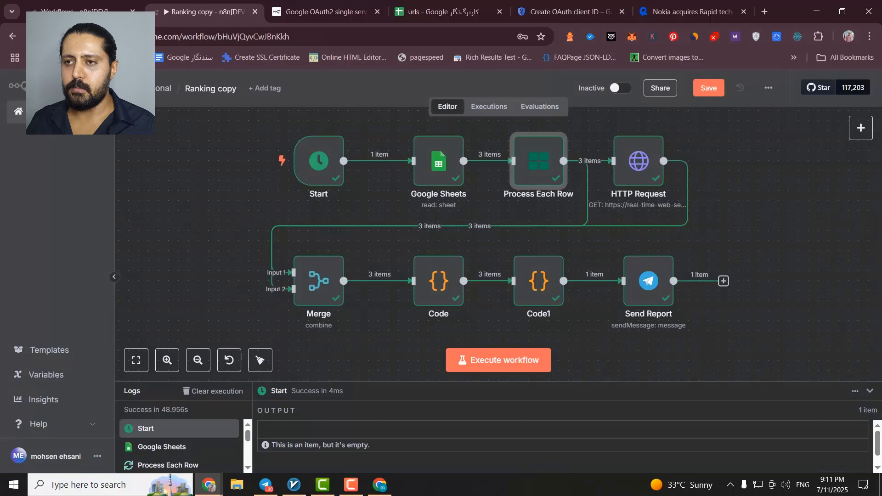
- Open the HTTP Request node to examine its method, URL, query parameters and output, and close it
{"action": "mouse_move", "coordinate": [200, 134]}
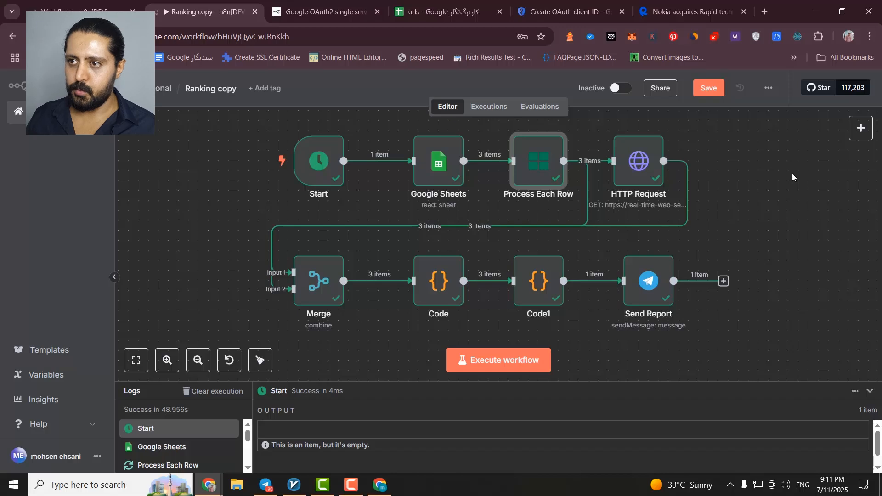
{"action": "mouse_move", "coordinate": [789, 177]}
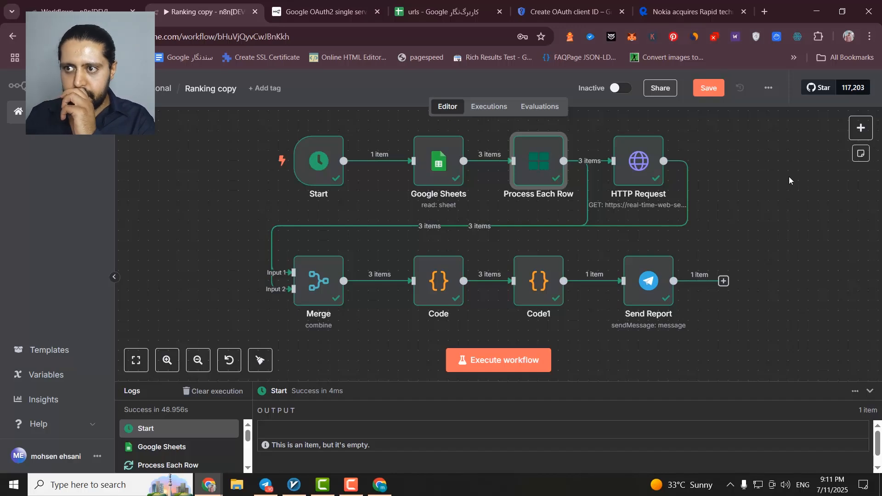
{"action": "mouse_move", "coordinate": [645, 165]}
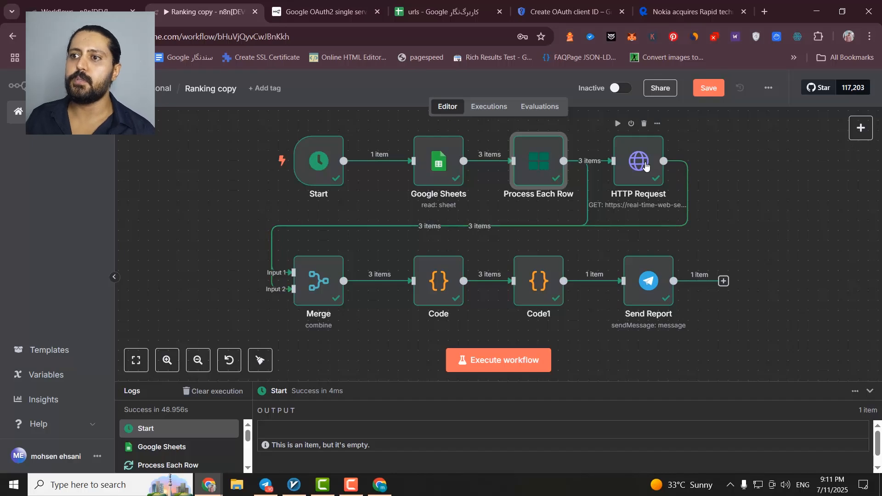
{"action": "mouse_move", "coordinate": [438, 164]}
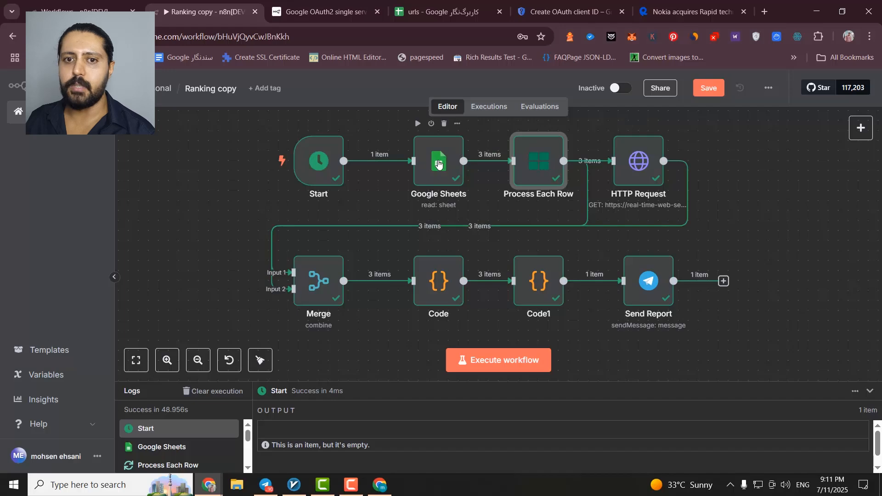
{"action": "double_click", "coordinate": [627, 164]}
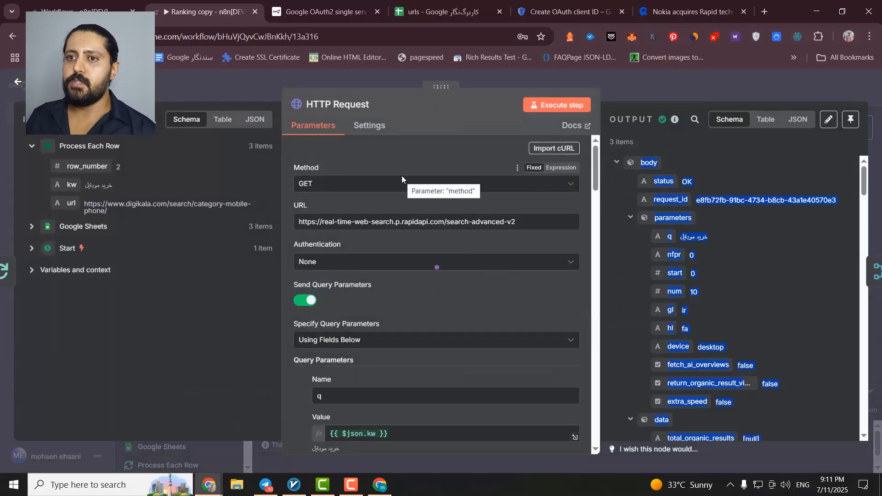
{"action": "left_click", "coordinate": [742, 191]}
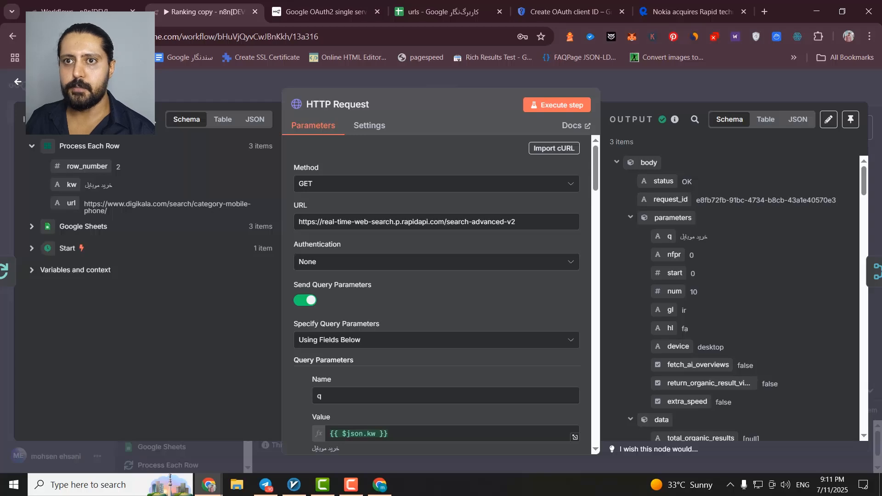
{"action": "key", "text": "Escape"}
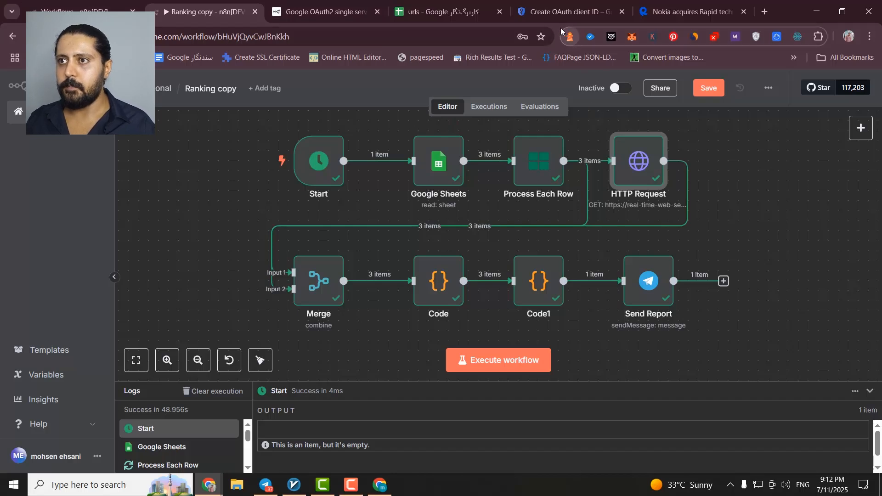
- Switch to the Rapid API marketplace, search for "real time web search", and return to the n8n workflow
{"action": "left_click", "coordinate": [688, 10]}
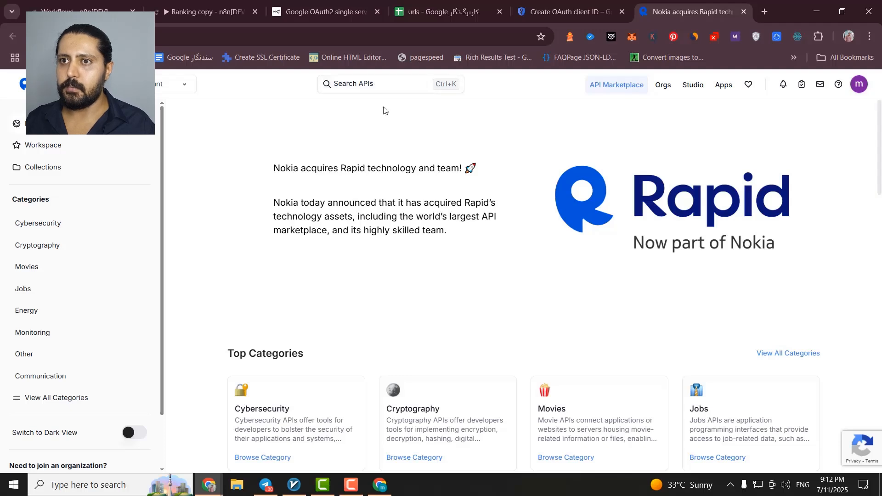
{"action": "left_click", "coordinate": [381, 87]}
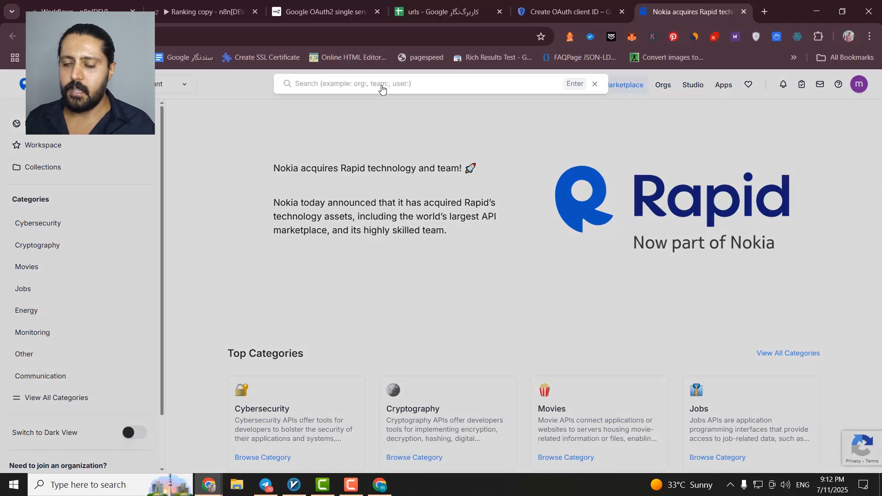
{"action": "type", "text": "real time"}
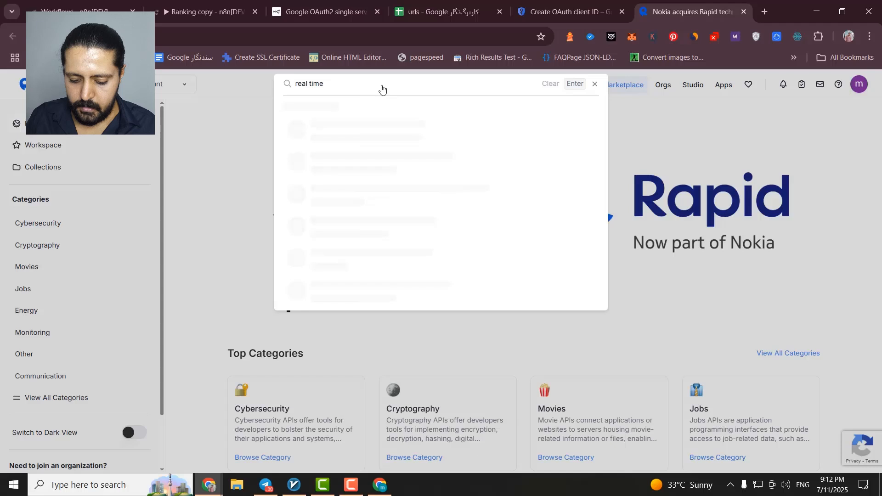
{"action": "type", "text": " web se"}
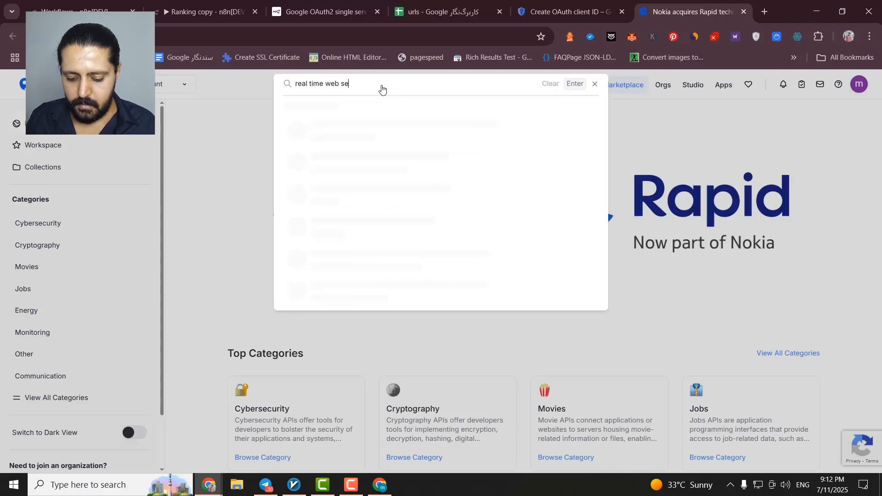
{"action": "type", "text": "arch"}
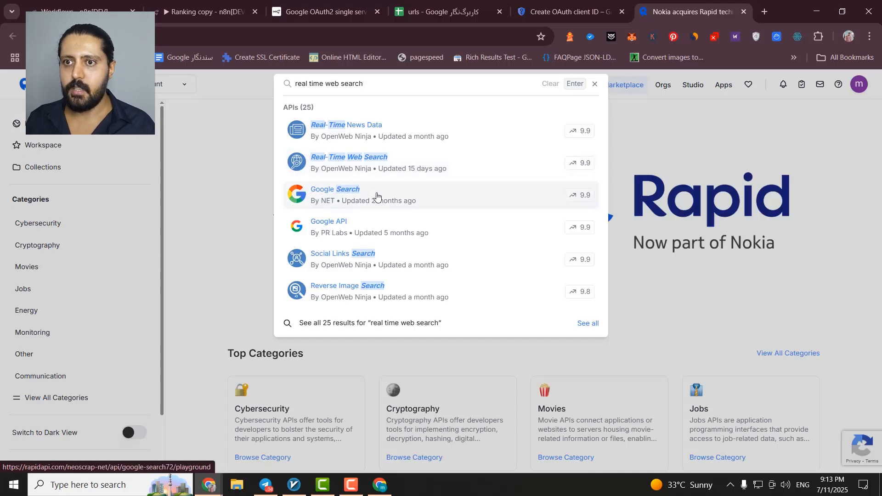
{"action": "left_click", "coordinate": [209, 11]}
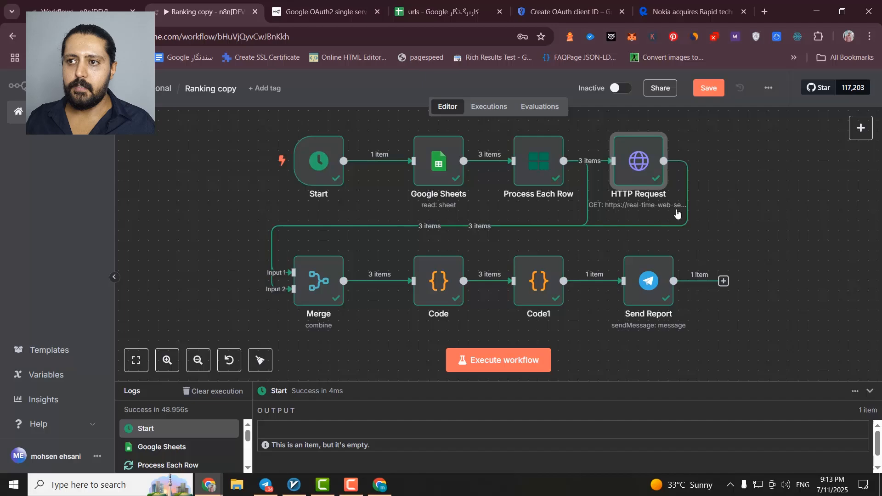
- Switch to the Rapid API marketplace, search for "real time web search", and open the Real-Time Web Search API
{"action": "left_click", "coordinate": [565, 11]}
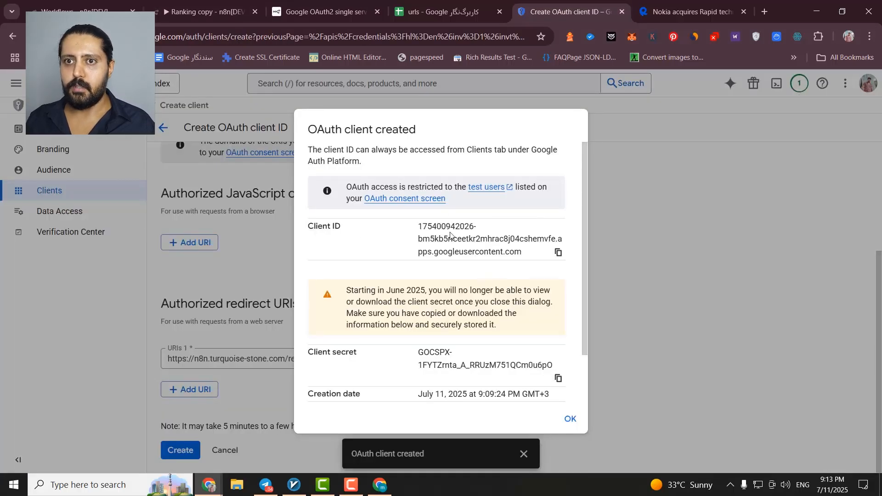
{"action": "key", "text": "ctrl+Tab"}
{"action": "left_click", "coordinate": [340, 159]}
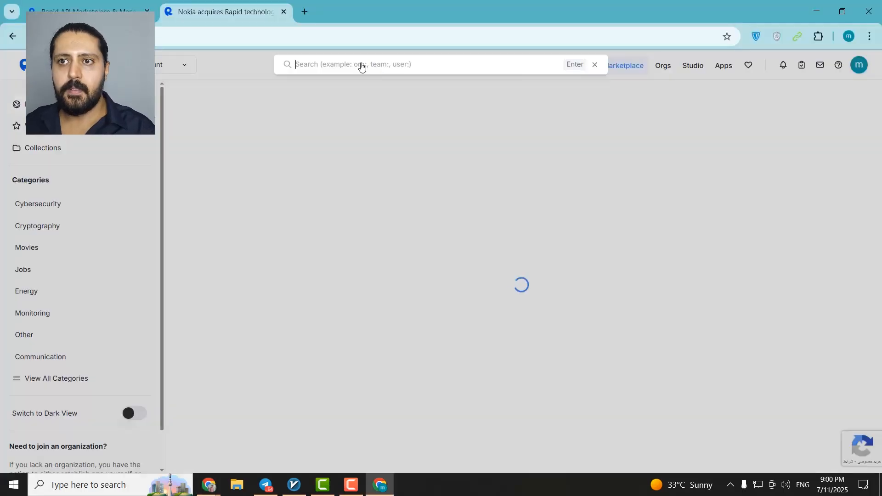
{"action": "type", "text": "rea"}
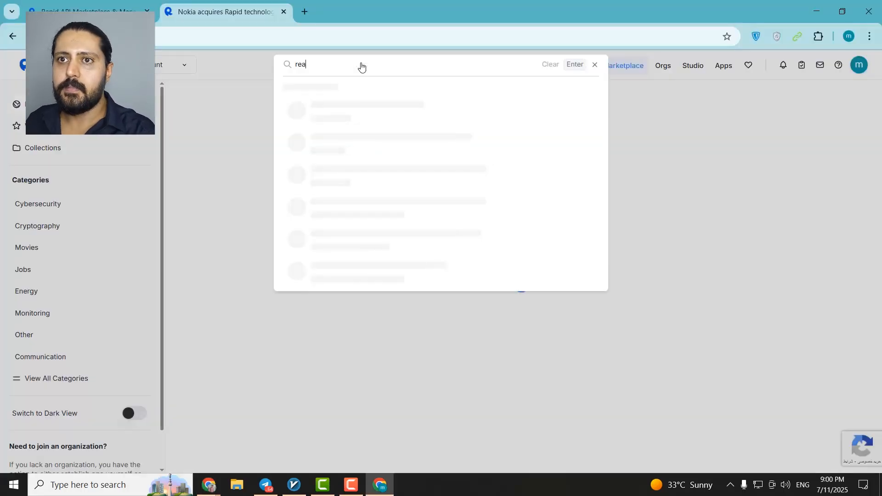
{"action": "type", "text": "l time"}
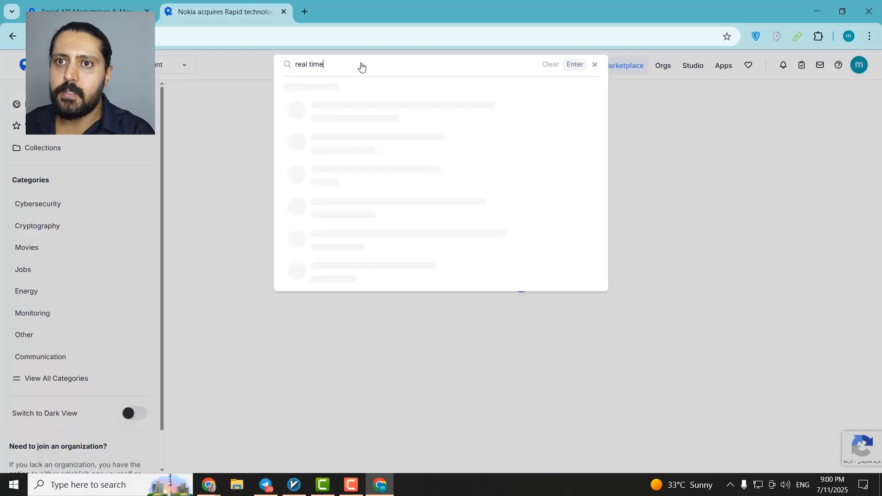
{"action": "type", "text": " web search"}
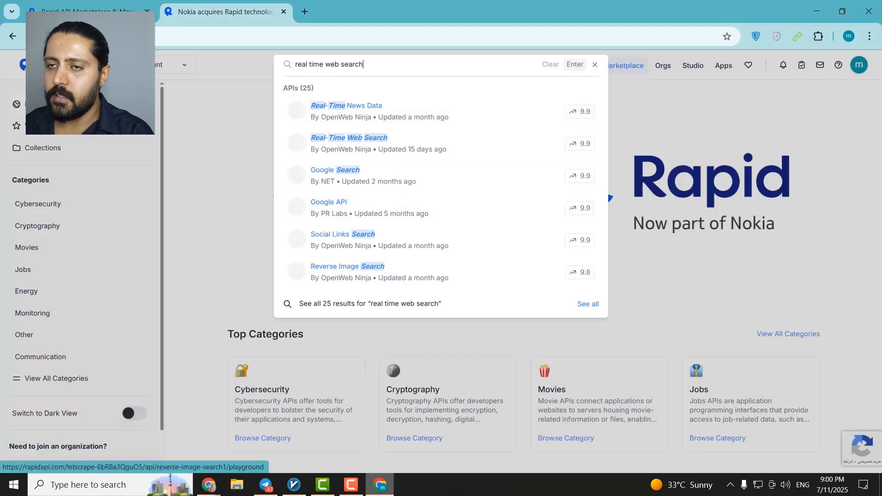
{"action": "left_click", "coordinate": [340, 494]}
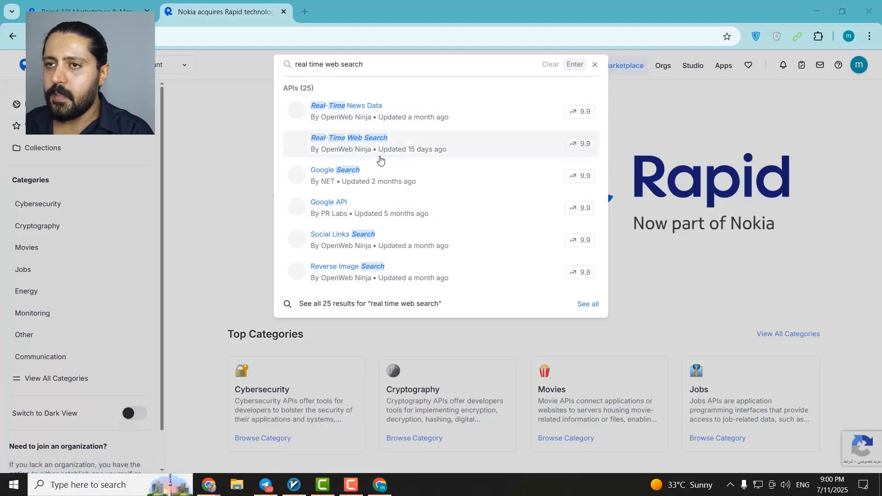
{"action": "left_click", "coordinate": [379, 142]}
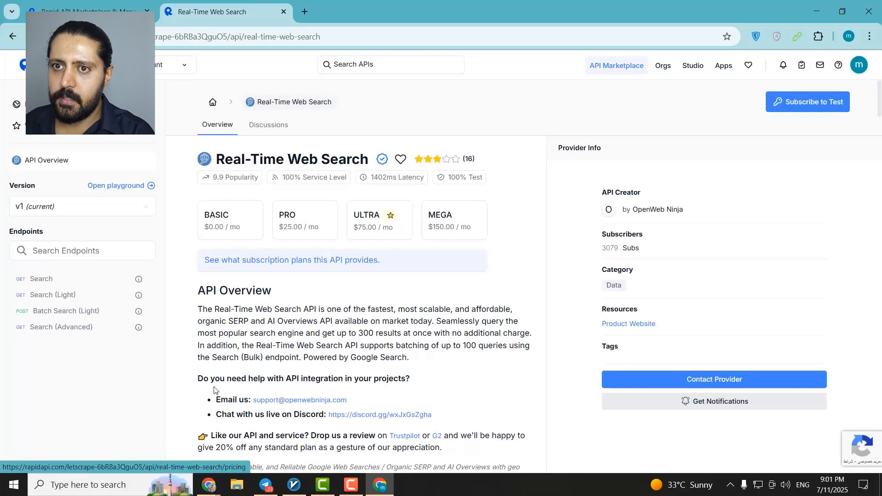
- Review the Real-Time Web Search API's overview and documentation, and open its subscription plans
{"action": "scroll", "coordinate": [214, 390], "scroll_direction": "down", "scroll_amount": 15}
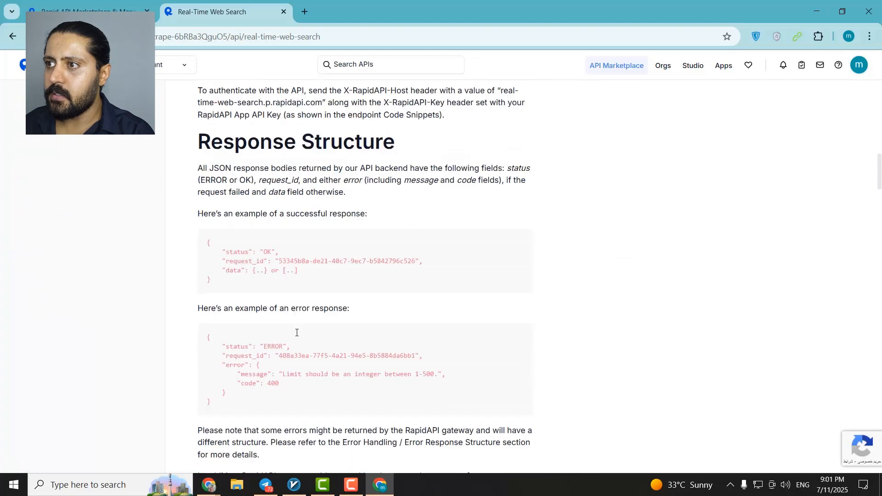
{"action": "scroll", "coordinate": [296, 333], "scroll_direction": "down", "scroll_amount": 5}
{"action": "scroll", "coordinate": [299, 333], "scroll_direction": "down", "scroll_amount": 5}
{"action": "scroll", "coordinate": [301, 335], "scroll_direction": "up", "scroll_amount": 18}
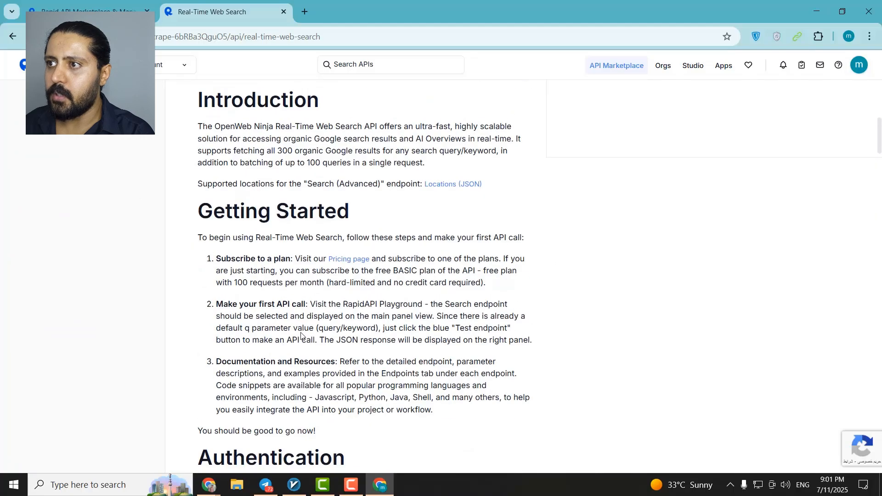
{"action": "scroll", "coordinate": [301, 335], "scroll_direction": "up", "scroll_amount": 10}
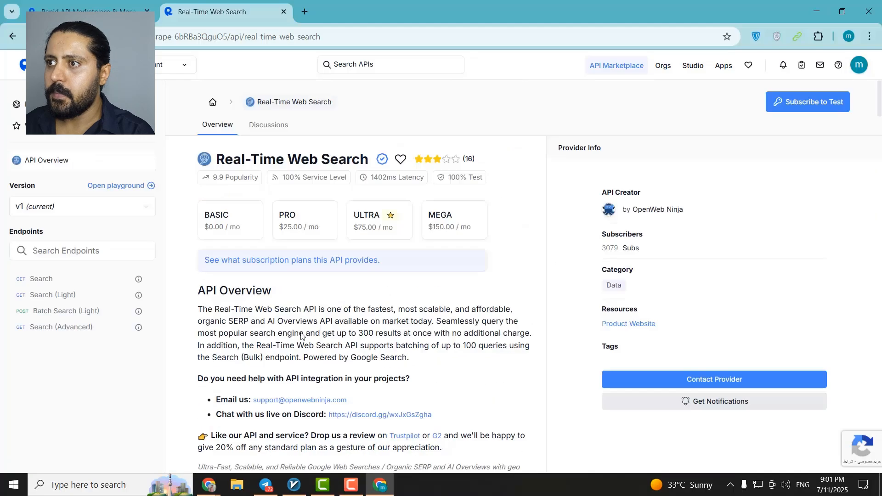
{"action": "left_click", "coordinate": [801, 110]}
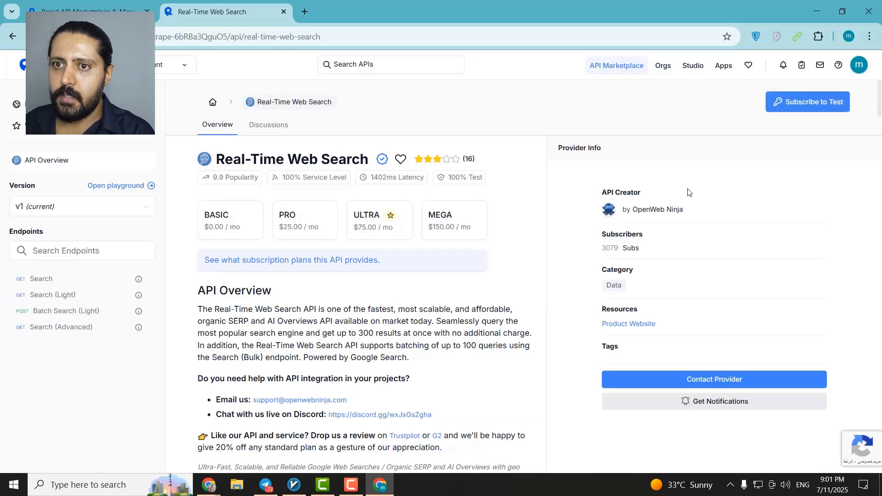
{"action": "left_click", "coordinate": [781, 101]}
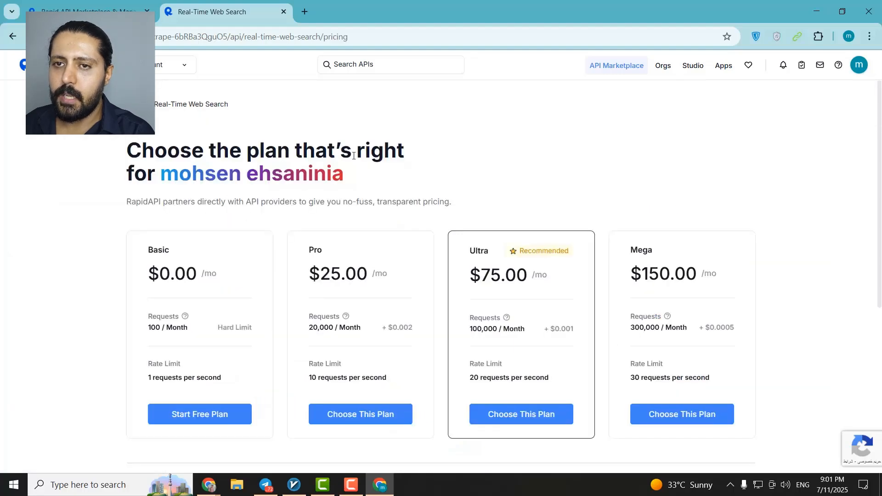
- Check the Basic plan's monthly request limit, subscribe to that free plan, and continue to the API playground
{"action": "scroll", "coordinate": [478, 162], "scroll_direction": "down", "scroll_amount": 3}
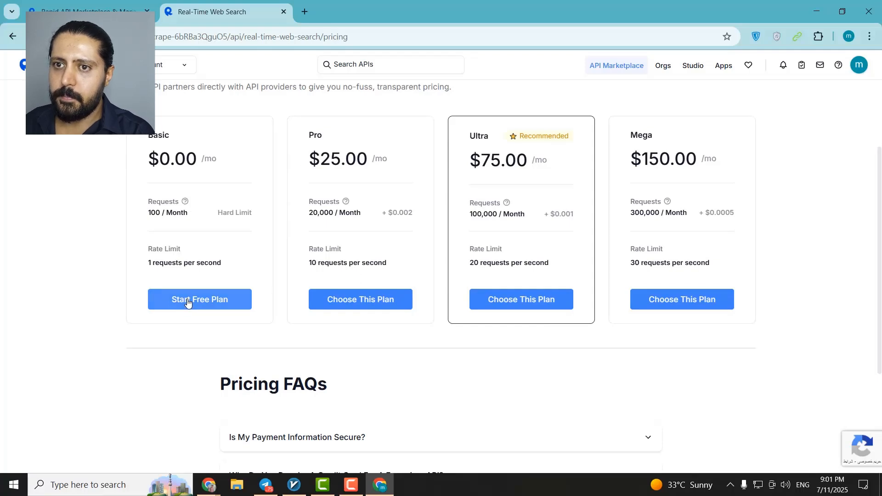
{"action": "left_click_drag", "start_coordinate": [148, 211], "coordinate": [166, 211]}
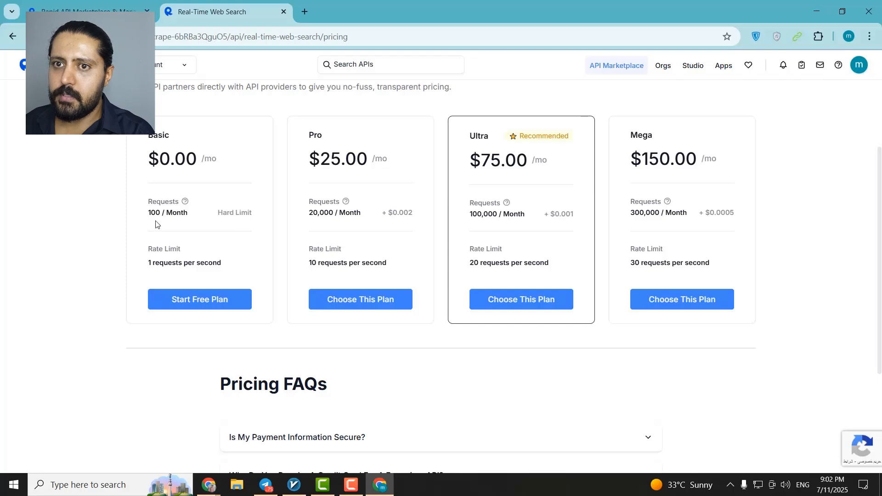
{"action": "left_click", "coordinate": [211, 301]}
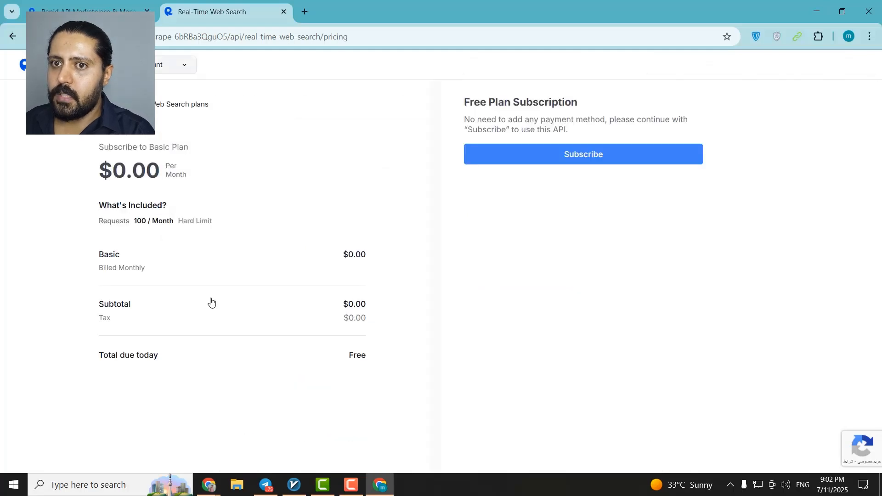
{"action": "left_click", "coordinate": [607, 167]}
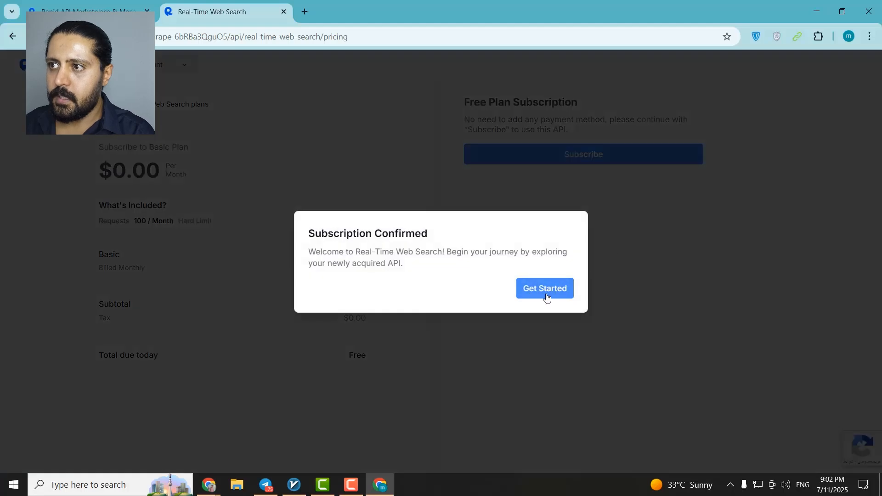
{"action": "left_click", "coordinate": [546, 297]}
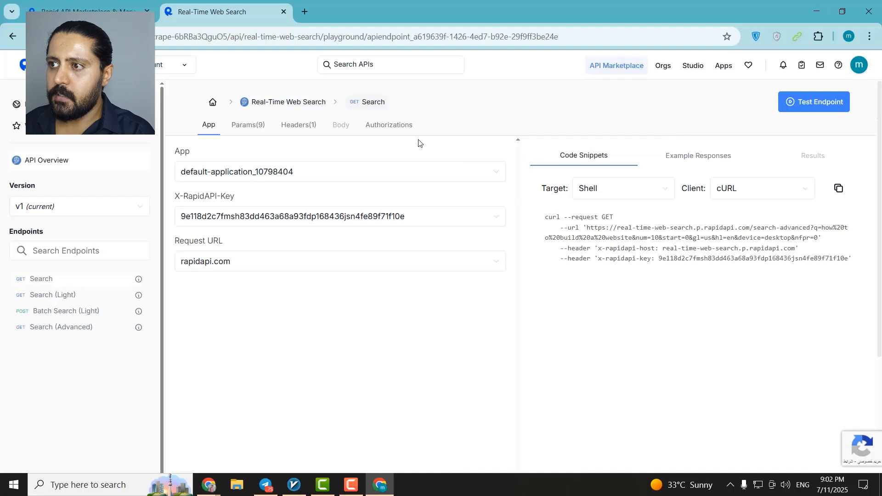
- Copy the Search endpoint's cURL snippet containing the API key, and import it into the HTTP Request node in n8n
{"action": "left_click", "coordinate": [839, 188]}
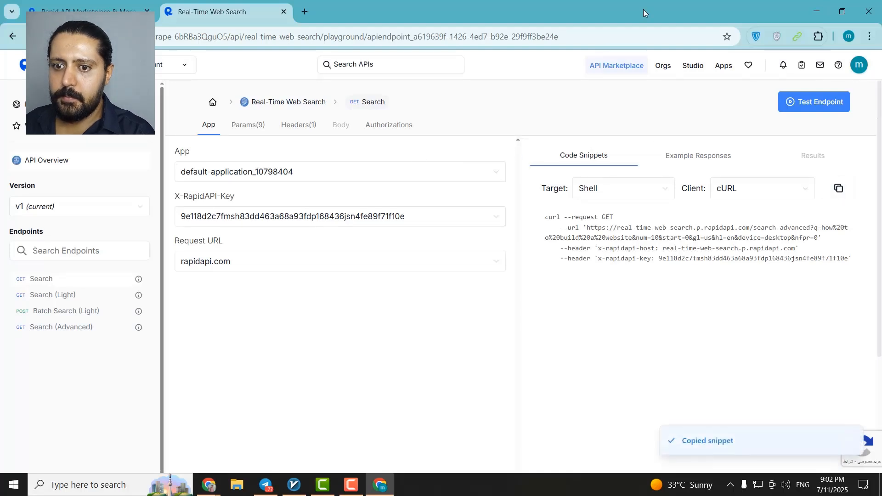
{"action": "left_click", "coordinate": [817, 12]}
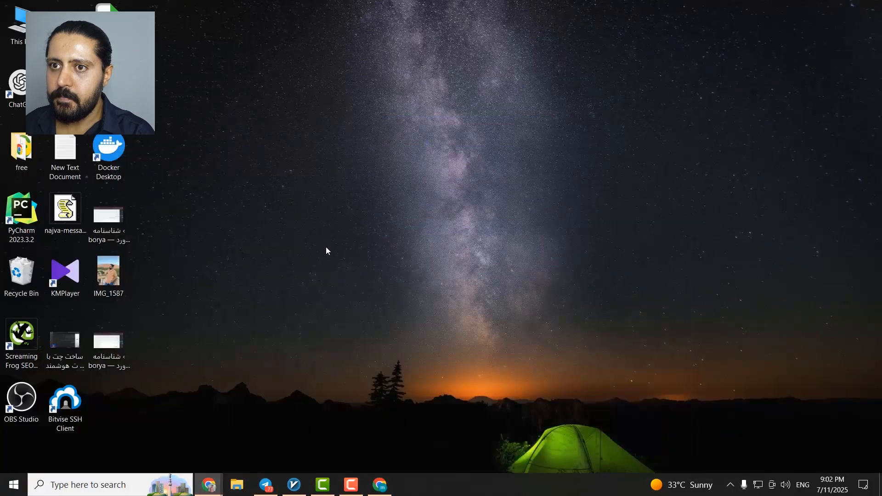
{"action": "left_click", "coordinate": [209, 484]}
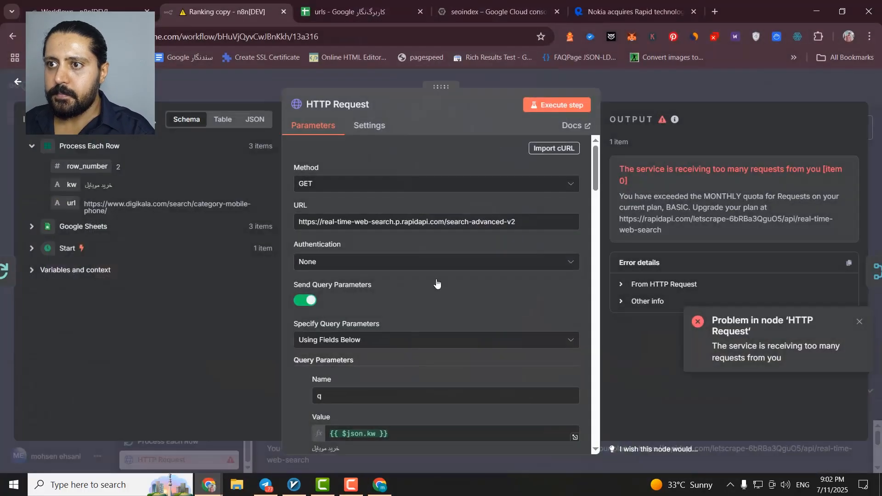
{"action": "left_click", "coordinate": [559, 149]}
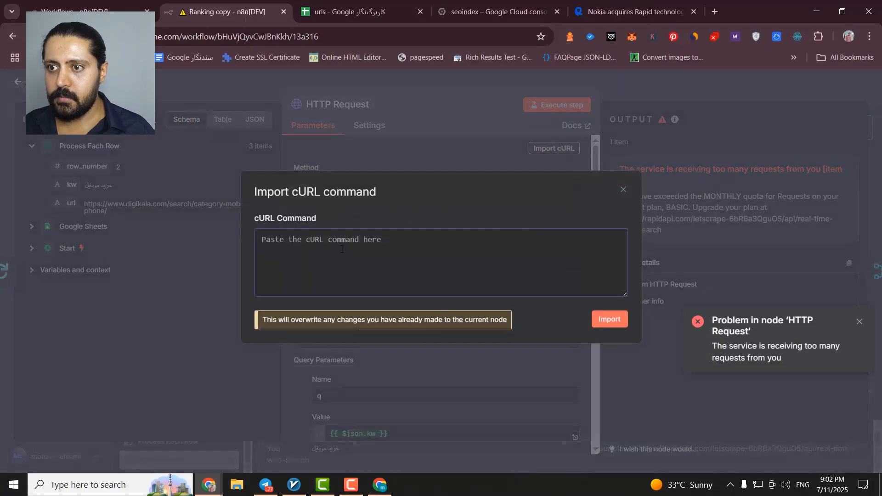
{"action": "key", "text": "ctrl+v"}
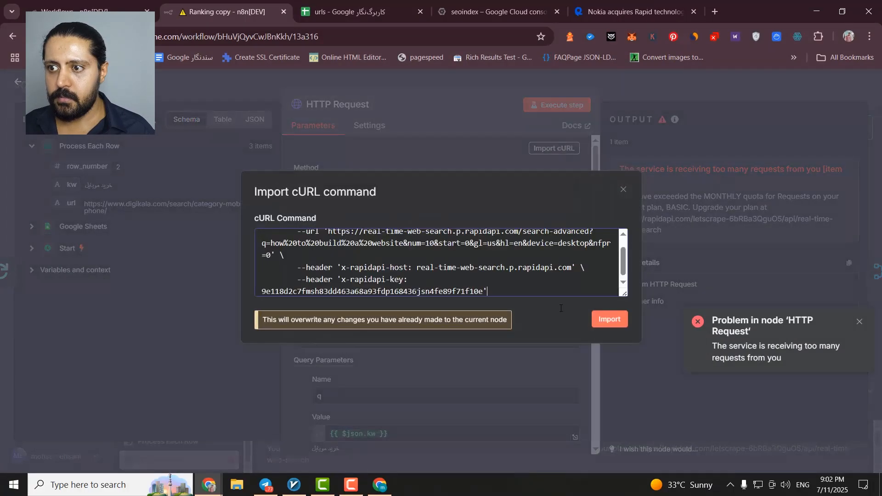
{"action": "left_click", "coordinate": [616, 320]}
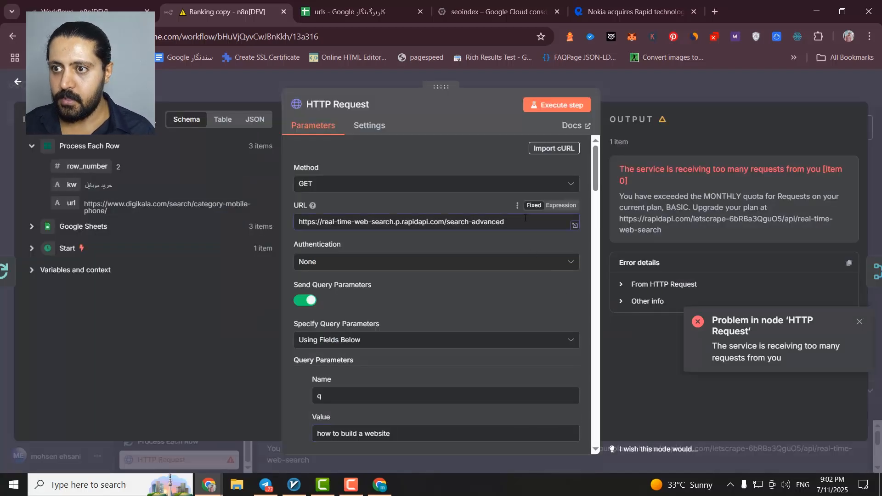
- Append "-v2" to the request URL's search-advanced path, and map the q query parameter to {{ $json.kw }} from Process Each Row
{"action": "type", "text": "-"}
{"action": "type", "text": "v2"}
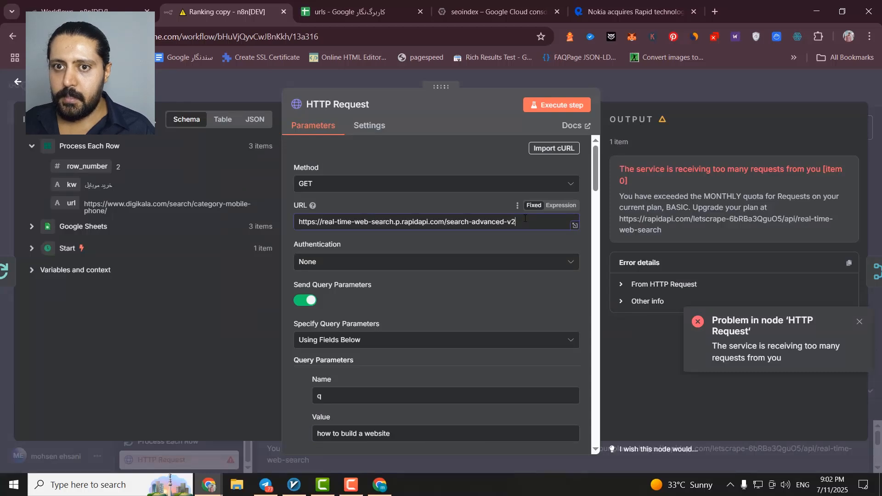
{"action": "scroll", "coordinate": [463, 331], "scroll_direction": "down", "scroll_amount": 8}
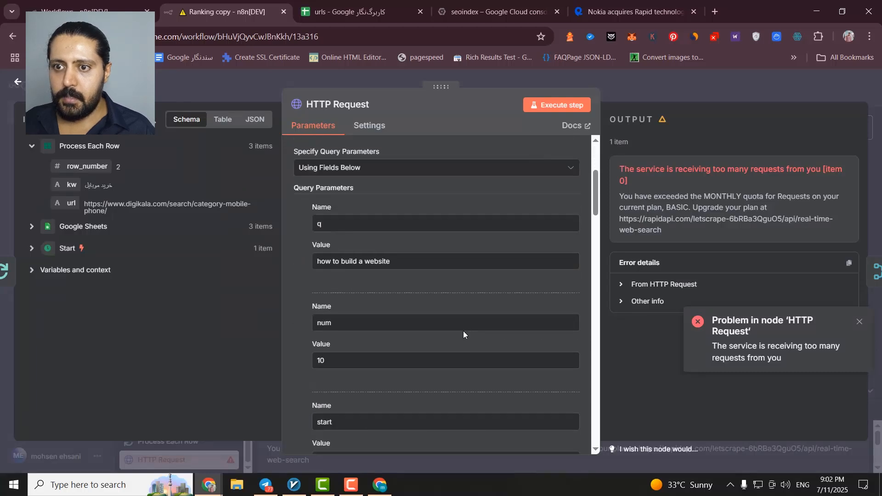
{"action": "scroll", "coordinate": [463, 331], "scroll_direction": "up", "scroll_amount": 5}
{"action": "left_click", "coordinate": [399, 324]}
{"action": "key", "text": "ctrl+a"}
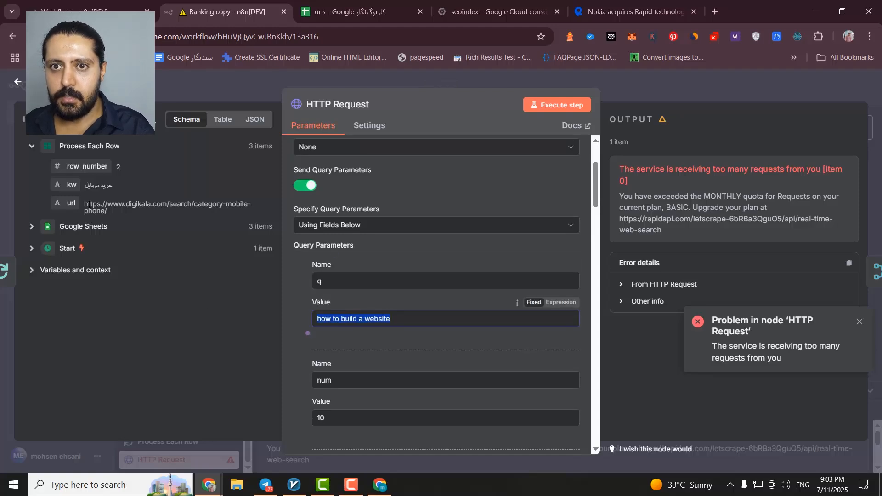
{"action": "key", "text": "BackSpace"}
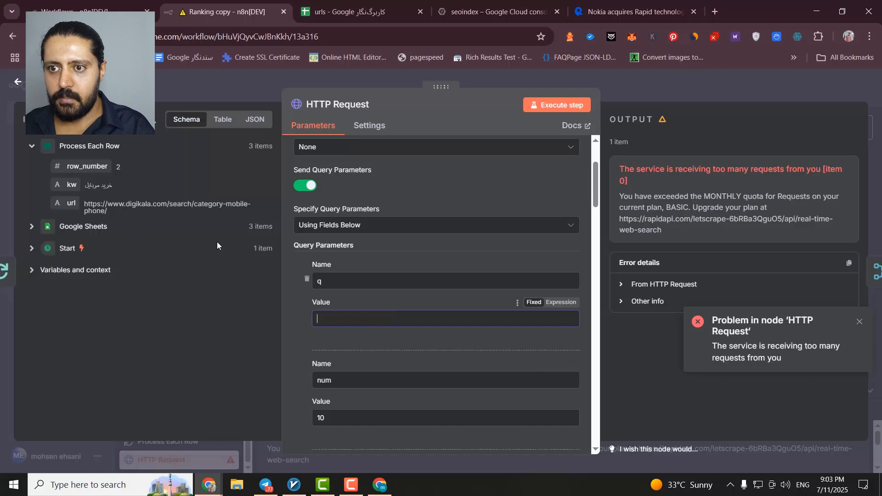
{"action": "left_click_drag", "start_coordinate": [71, 184], "coordinate": [347, 318]}
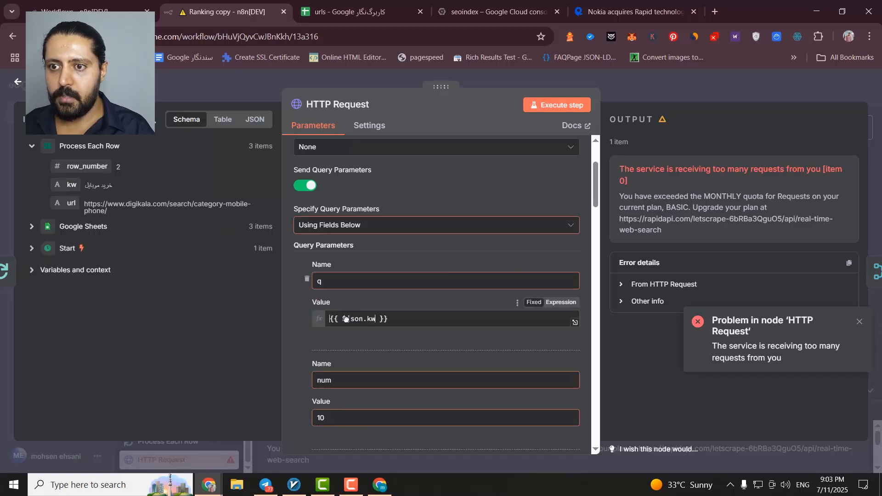
{"action": "left_click", "coordinate": [290, 321]}
- Look through the imported query parameters and set the gl parameter's value to "ir"
{"action": "scroll", "coordinate": [340, 352], "scroll_direction": "down", "scroll_amount": 15}
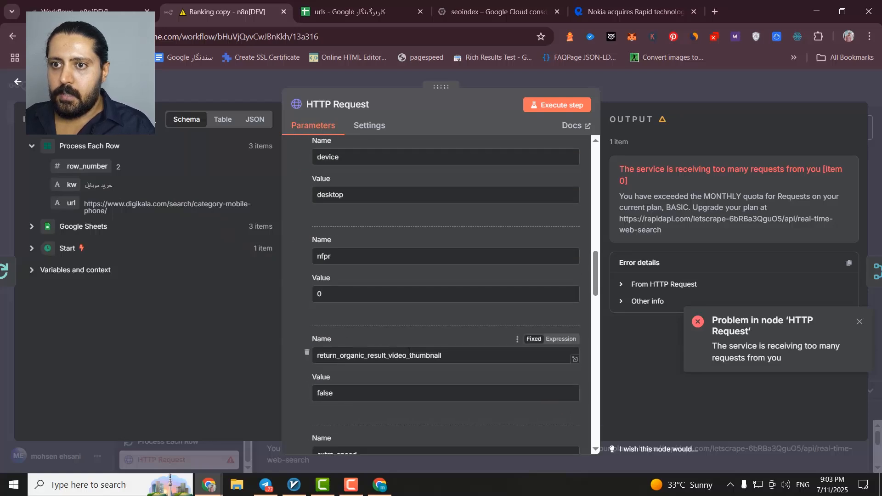
{"action": "scroll", "coordinate": [408, 351], "scroll_direction": "up", "scroll_amount": 10}
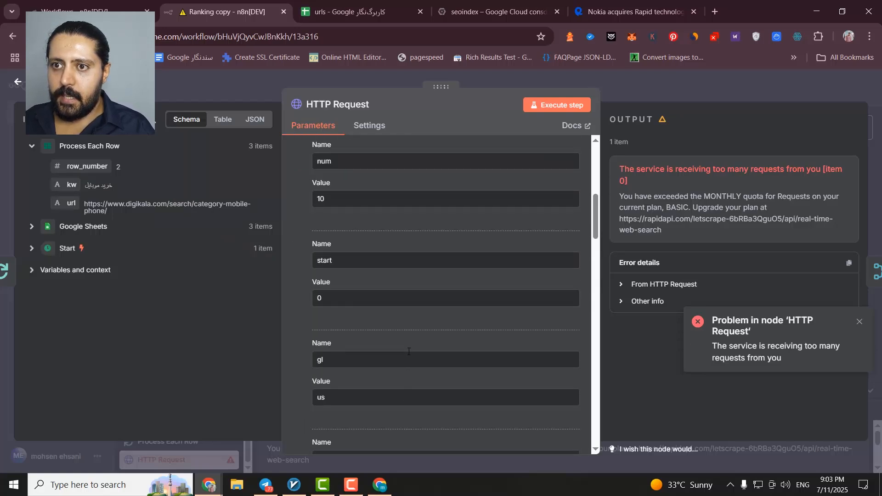
{"action": "scroll", "coordinate": [399, 322], "scroll_direction": "up", "scroll_amount": 5}
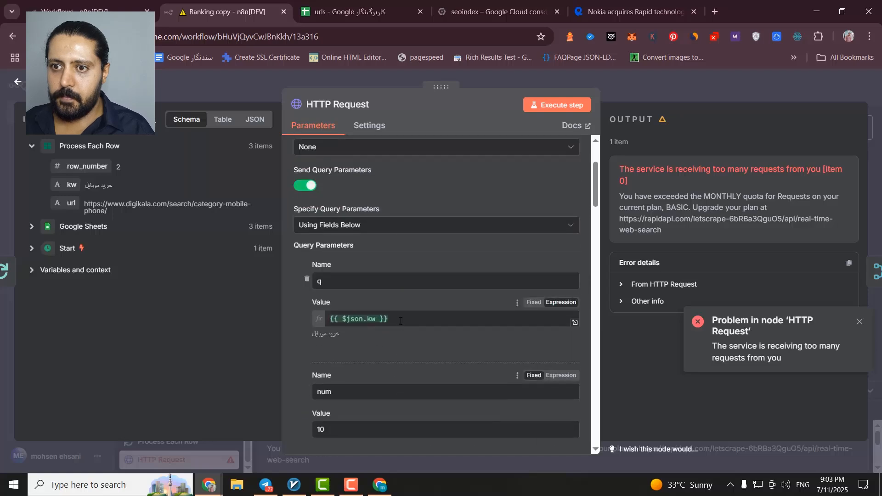
{"action": "scroll", "coordinate": [400, 321], "scroll_direction": "down", "scroll_amount": 5}
{"action": "scroll", "coordinate": [388, 320], "scroll_direction": "down", "scroll_amount": 2}
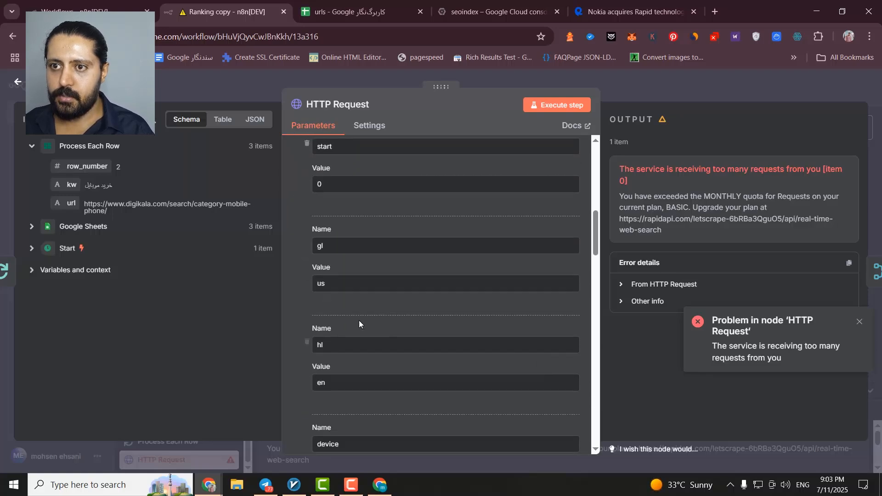
{"action": "scroll", "coordinate": [367, 316], "scroll_direction": "up", "scroll_amount": 2}
{"action": "scroll", "coordinate": [353, 322], "scroll_direction": "down", "scroll_amount": 4}
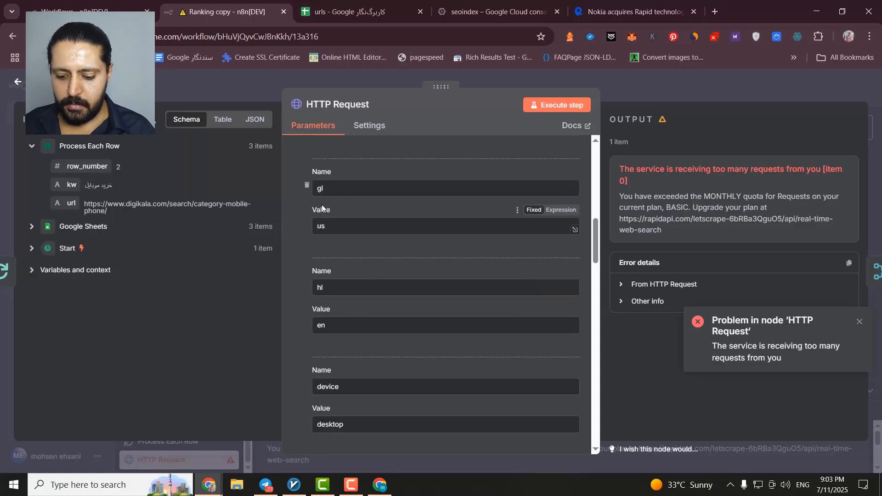
{"action": "double_click", "coordinate": [333, 228]}
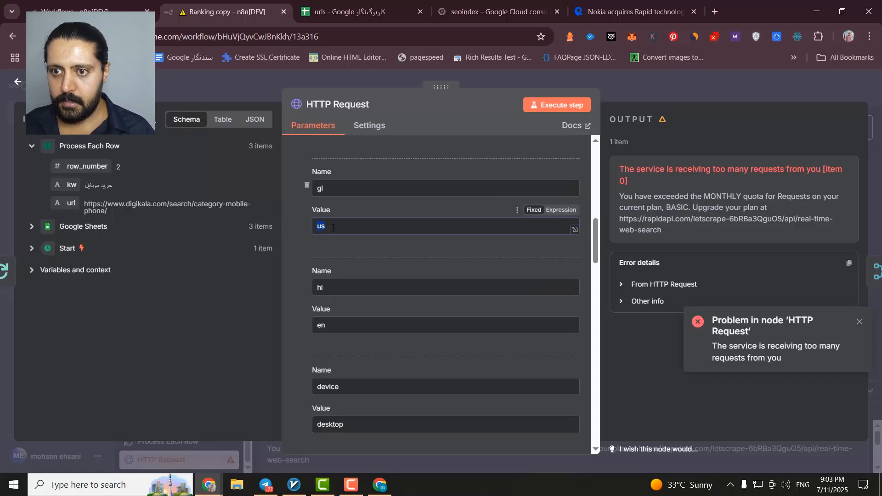
{"action": "type", "text": "ir"}
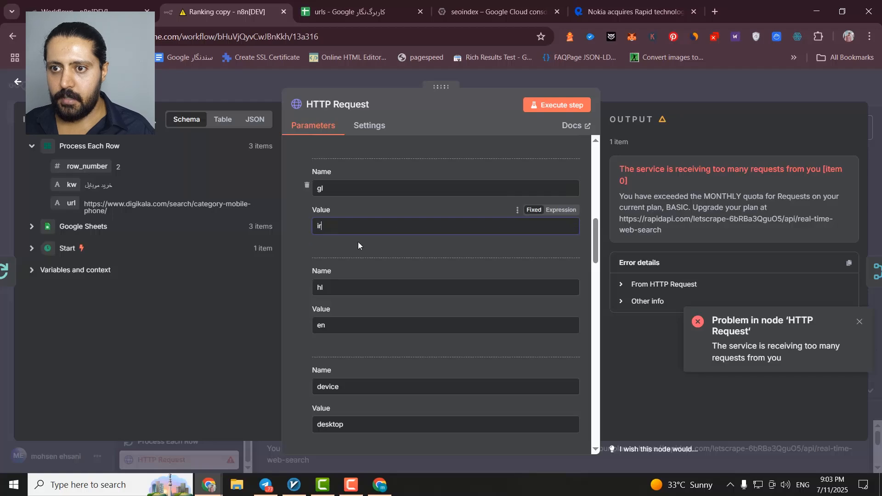
- Set the hl query parameter's value to "fa"
{"action": "double_click", "coordinate": [335, 324]}
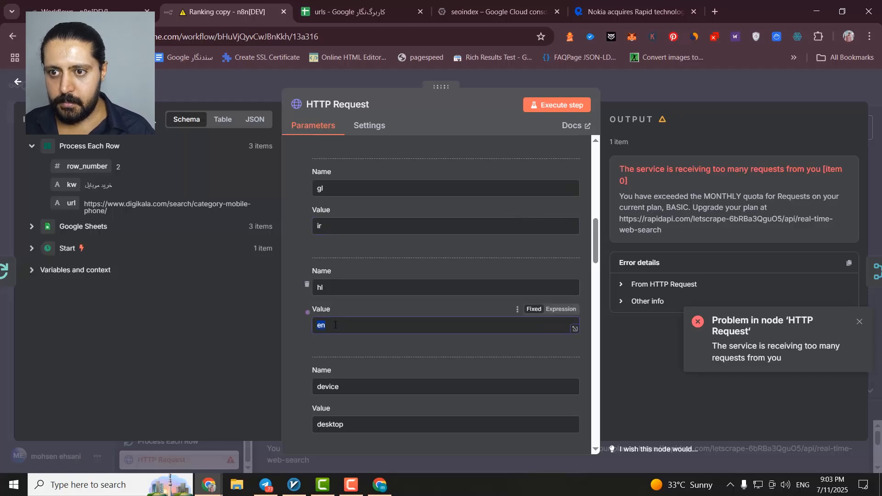
{"action": "type", "text": "fa"}
{"action": "scroll", "coordinate": [304, 351], "scroll_direction": "down", "scroll_amount": 3}
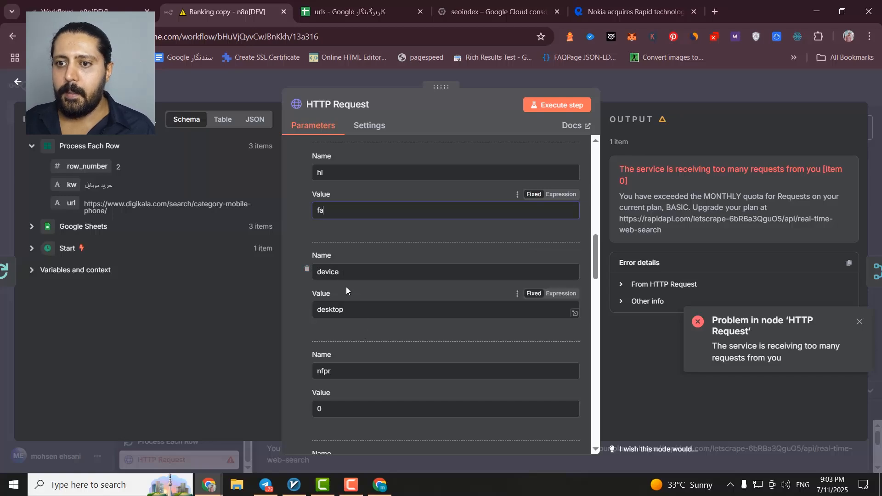
- Look through the remaining query parameters, examining how targetUrl and kw are mapped to the row's data
{"action": "scroll", "coordinate": [318, 391], "scroll_direction": "down", "scroll_amount": 3}
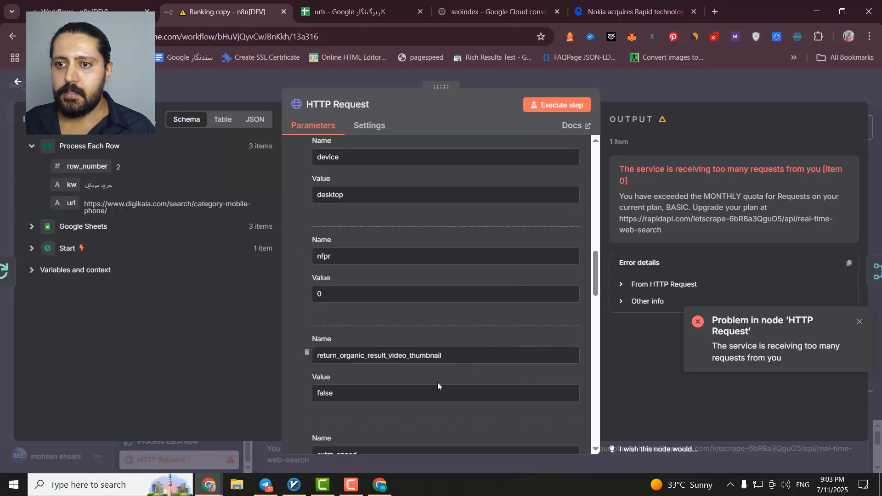
{"action": "scroll", "coordinate": [404, 344], "scroll_direction": "down", "scroll_amount": 3}
{"action": "scroll", "coordinate": [410, 333], "scroll_direction": "down", "scroll_amount": 7}
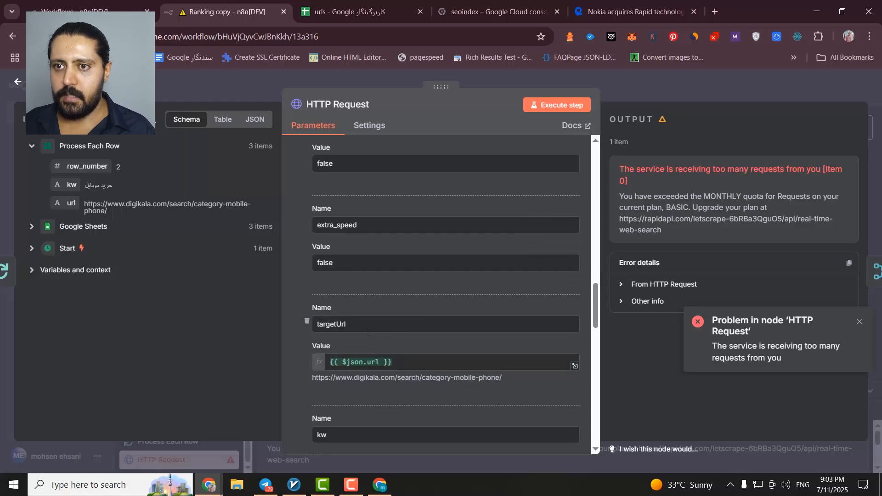
{"action": "scroll", "coordinate": [388, 329], "scroll_direction": "up", "scroll_amount": 1}
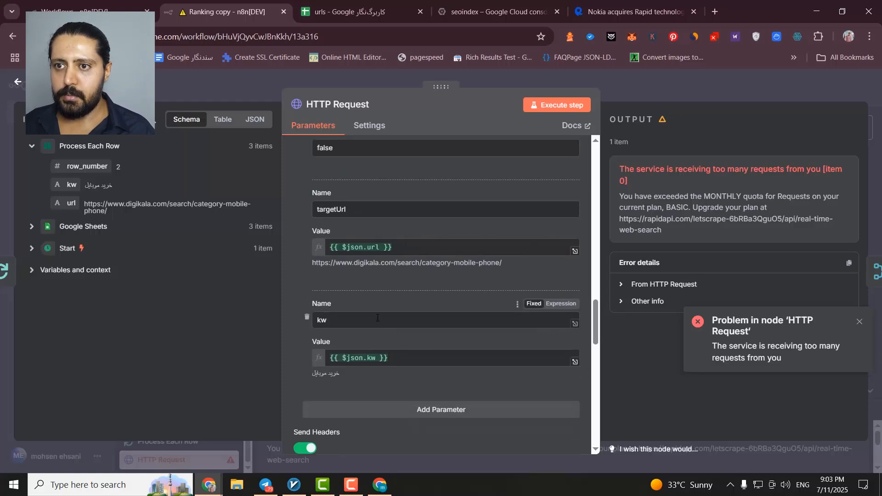
{"action": "left_click", "coordinate": [361, 211]}
{"action": "left_click", "coordinate": [346, 320]}
{"action": "left_click", "coordinate": [434, 210]}
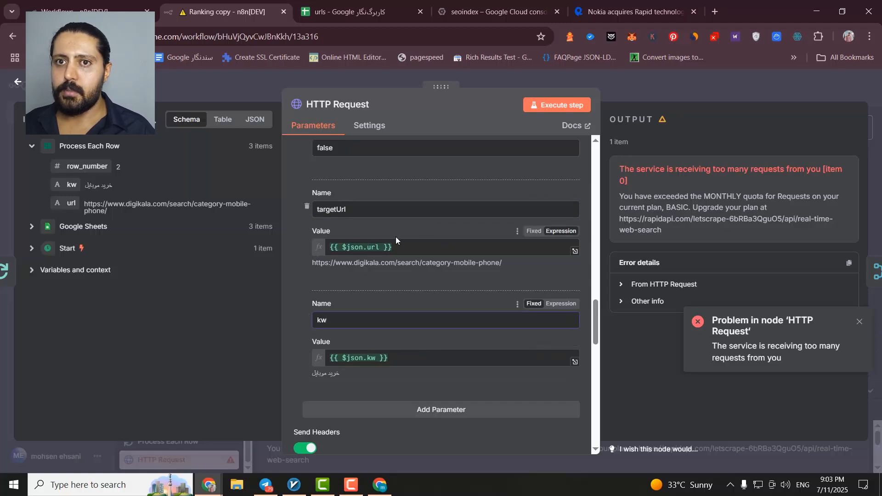
{"action": "left_click", "coordinate": [417, 250]}
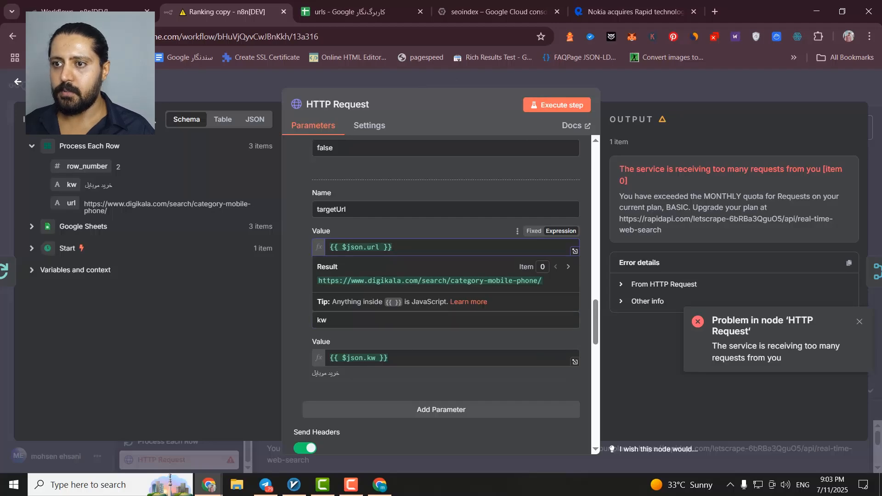
{"action": "key", "text": "Escape"}
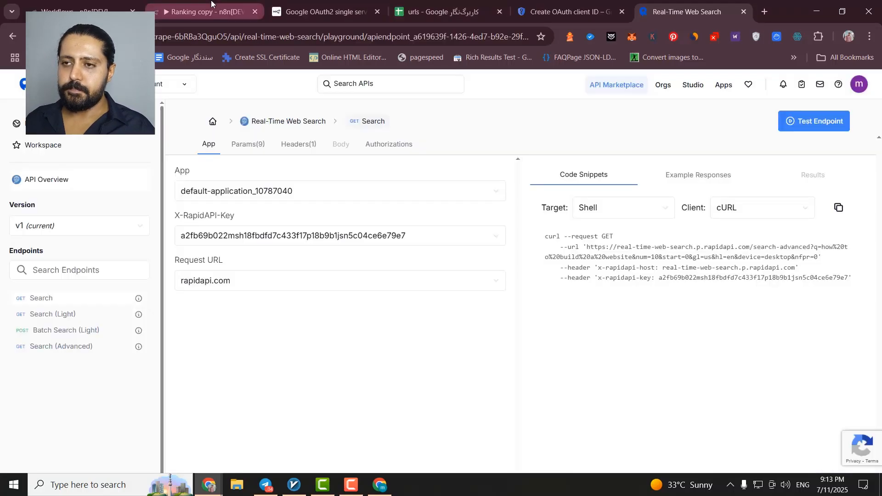
- Return to the Ranking copy workflow and move the HTTP Request node so it lines up above the Send Report node
{"action": "left_click", "coordinate": [211, 2]}
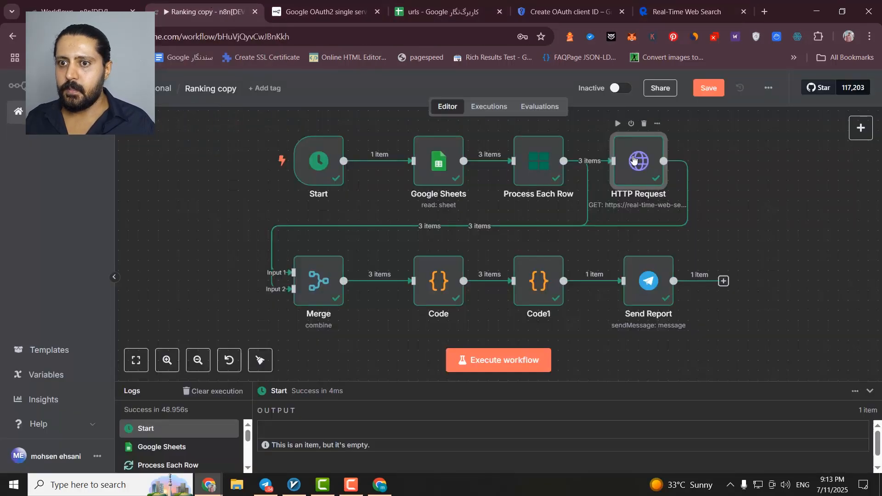
{"action": "left_click_drag", "start_coordinate": [636, 159], "coordinate": [646, 159]}
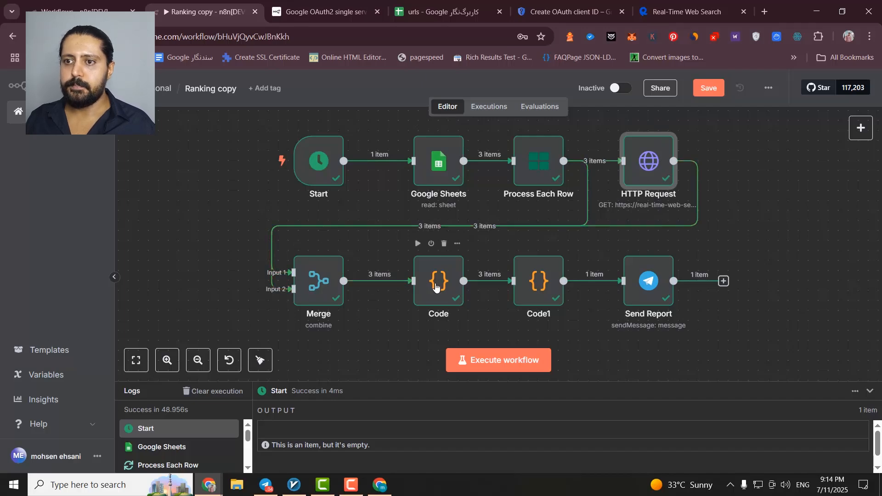
- Examine the Code node's JavaScript, input and output, and return to the canvas
{"action": "double_click", "coordinate": [434, 286]}
{"action": "left_click", "coordinate": [397, 267]}
{"action": "scroll", "coordinate": [406, 274], "scroll_direction": "up", "scroll_amount": 10}
{"action": "scroll", "coordinate": [418, 278], "scroll_direction": "up", "scroll_amount": 3}
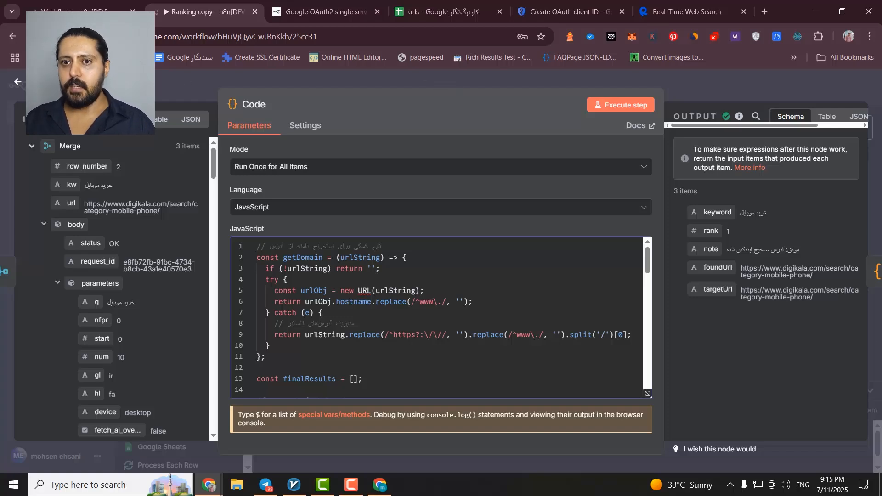
{"action": "key", "text": "Escape"}
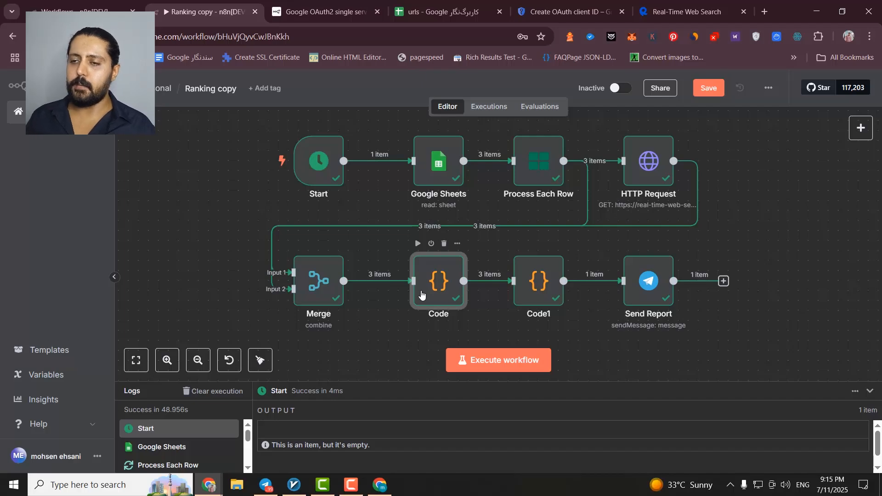
- Read through the Code1 node's JavaScript that builds the telegramMessage report, and return to the canvas
{"action": "double_click", "coordinate": [541, 295]}
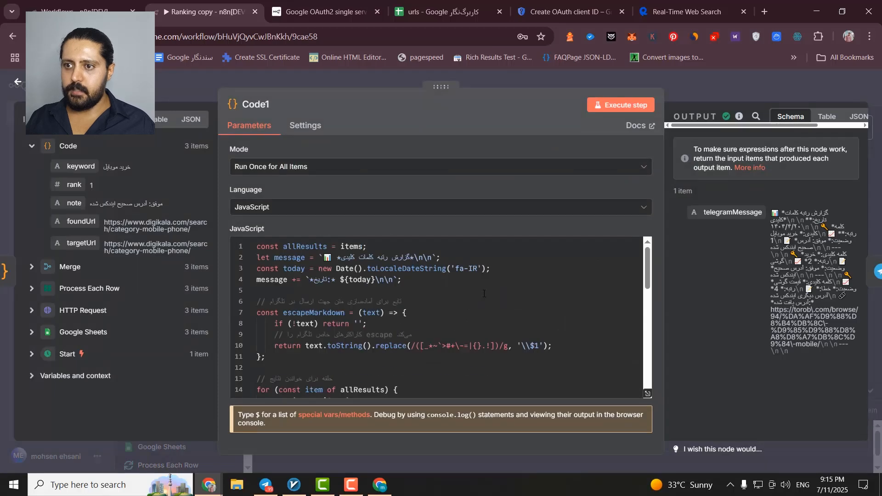
{"action": "scroll", "coordinate": [484, 293], "scroll_direction": "down", "scroll_amount": 10}
{"action": "scroll", "coordinate": [484, 293], "scroll_direction": "up", "scroll_amount": 10}
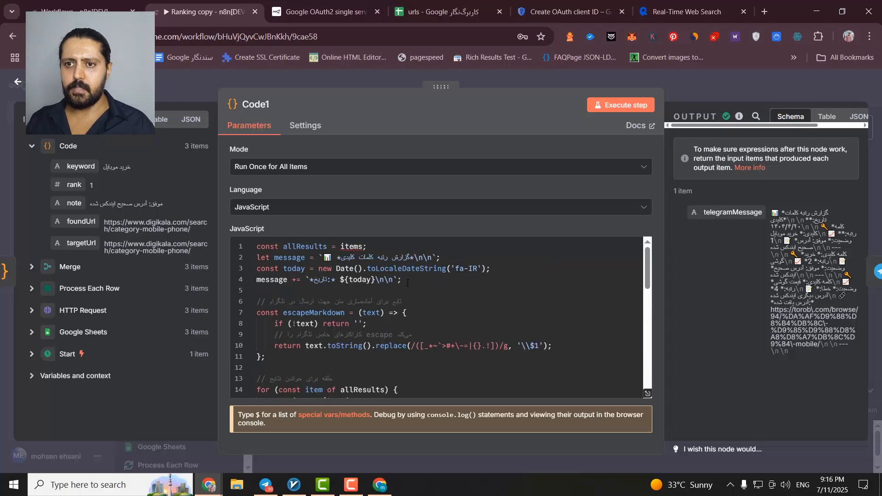
{"action": "scroll", "coordinate": [476, 315], "scroll_direction": "down", "scroll_amount": 10}
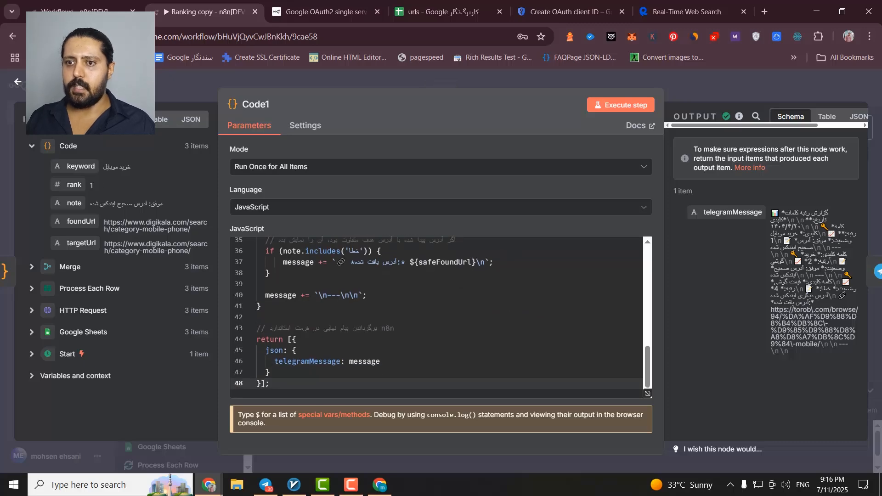
{"action": "key", "text": "Escape"}
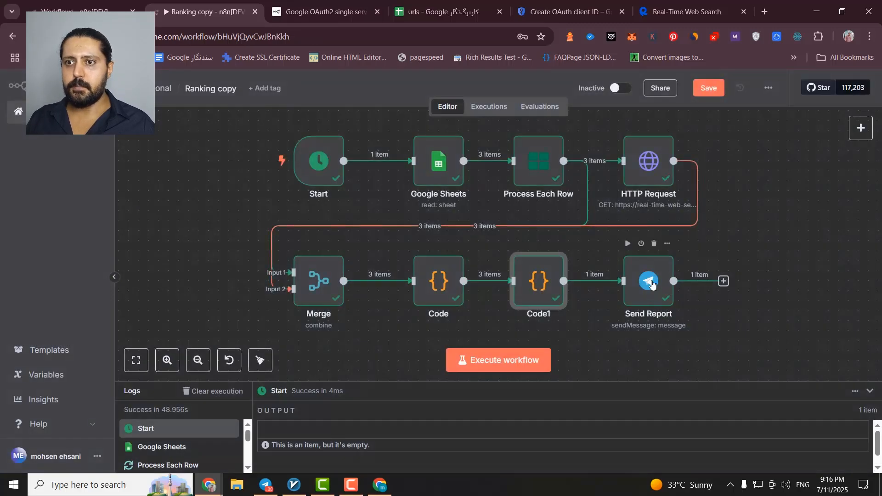
- Review the Send Report node's settings and check the delivered keyword-ranking report in the Neodmbot chat in Telegram
{"action": "left_click", "coordinate": [652, 284]}
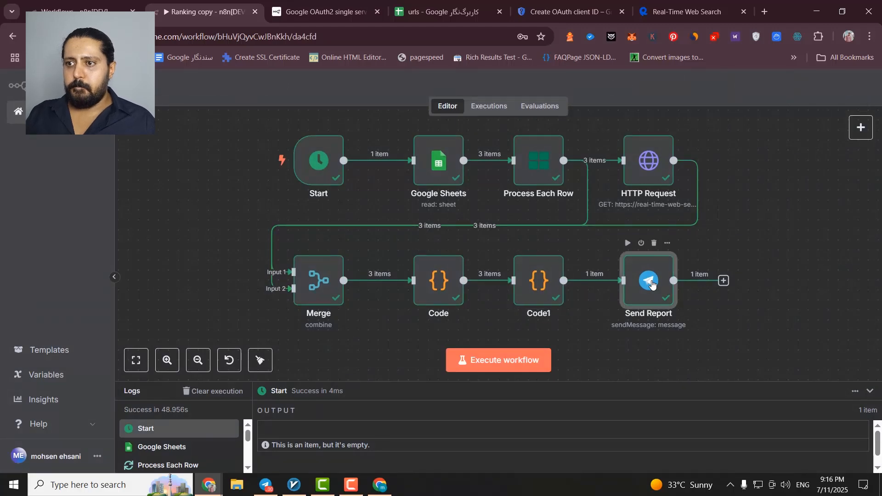
{"action": "double_click", "coordinate": [653, 284]}
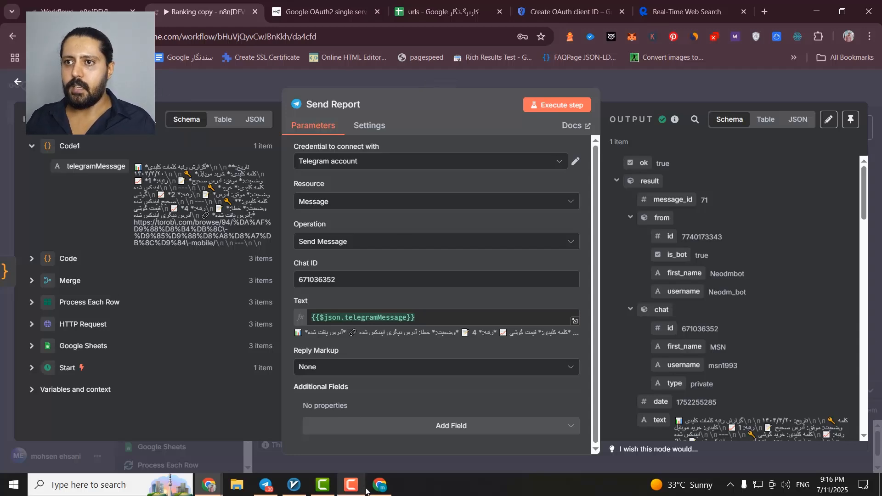
{"action": "left_click", "coordinate": [273, 487]}
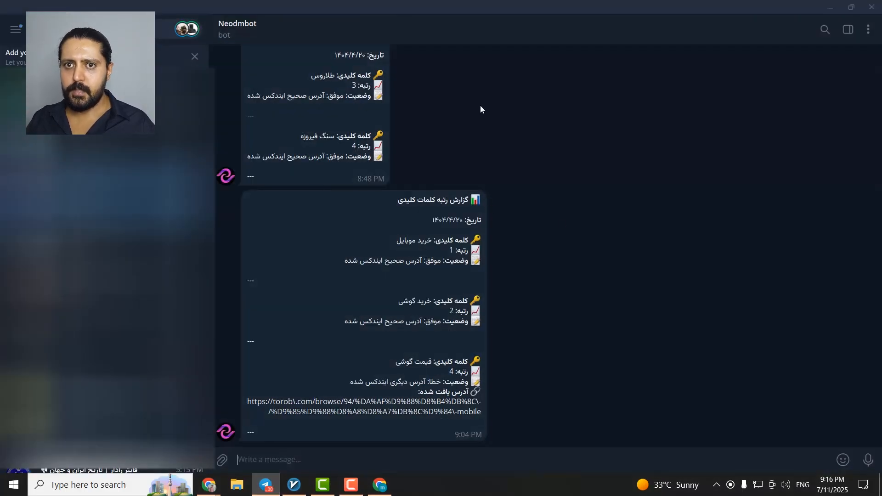
{"action": "double_click", "coordinate": [484, 315]}
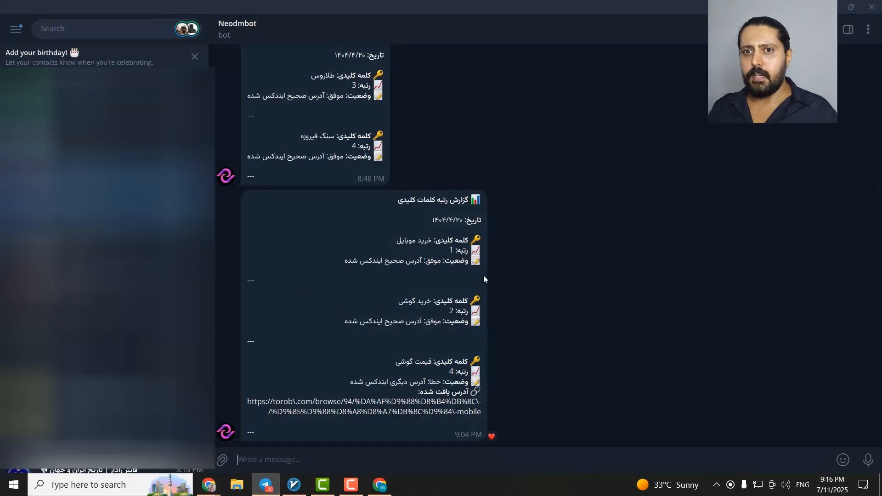
- Search Telegram for "botfathe", open the BotFather chat, and send it the /newbot command
{"action": "left_click", "coordinate": [97, 23]}
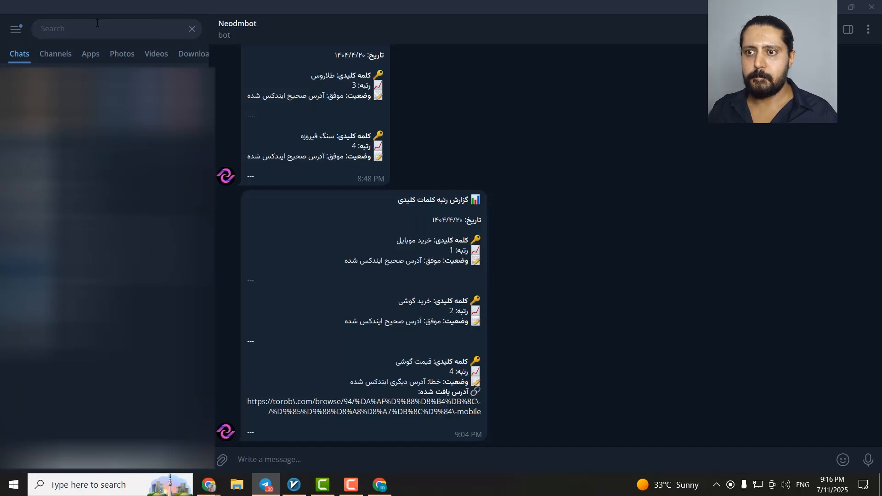
{"action": "type", "text": "bo"}
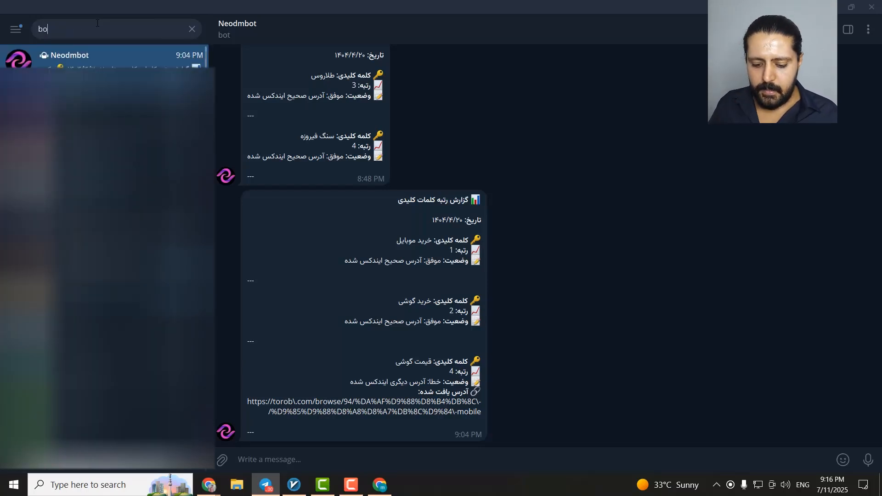
{"action": "type", "text": "tfathe"}
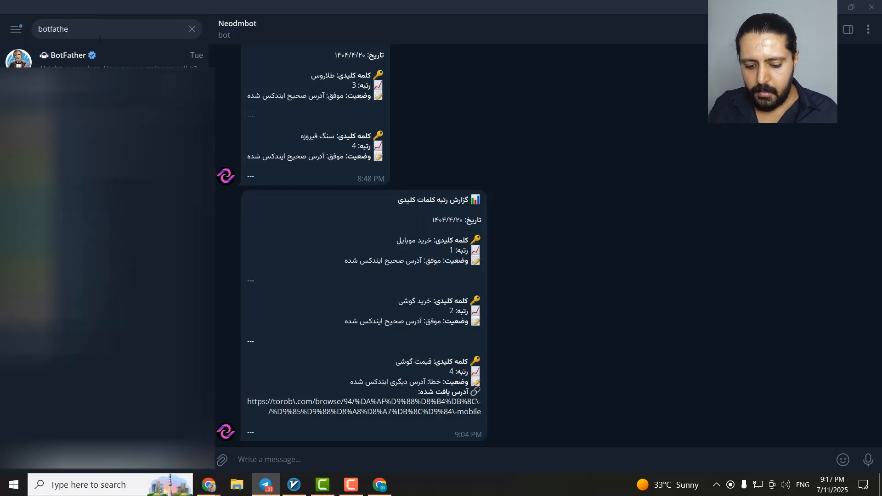
{"action": "left_click", "coordinate": [115, 61]}
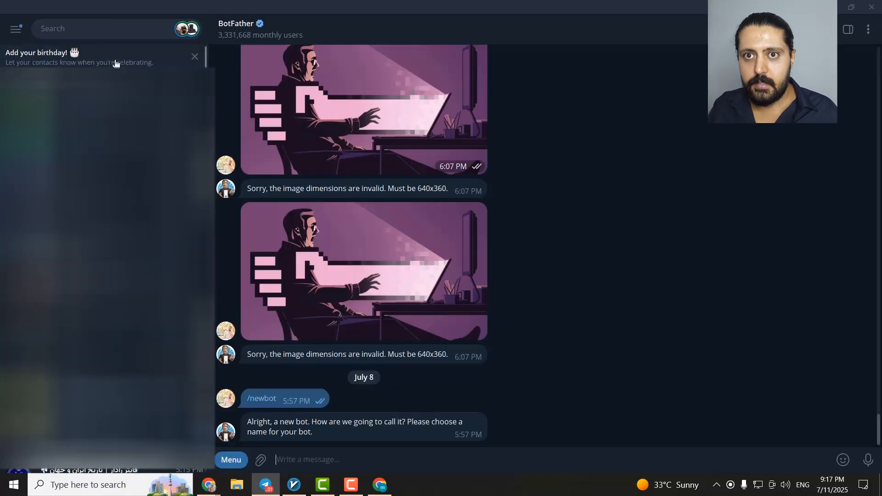
{"action": "left_click", "coordinate": [231, 459]}
{"action": "left_click", "coordinate": [299, 356]}
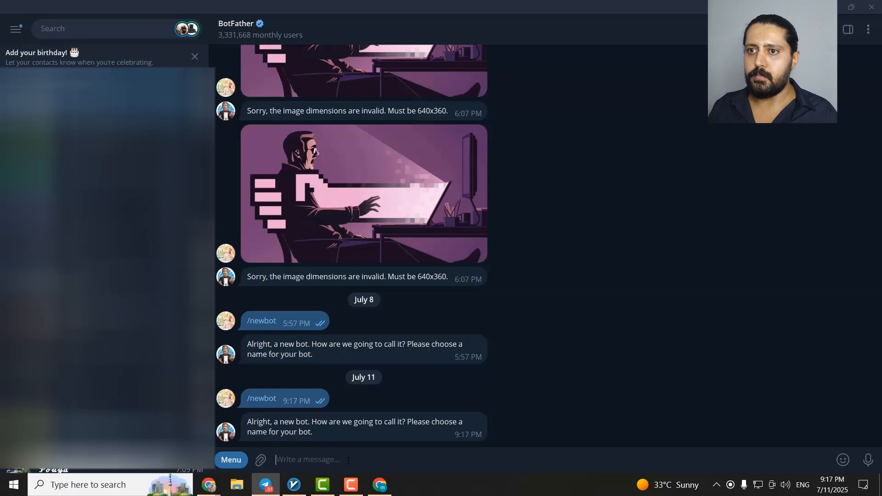
{"action": "double_click", "coordinate": [383, 285]}
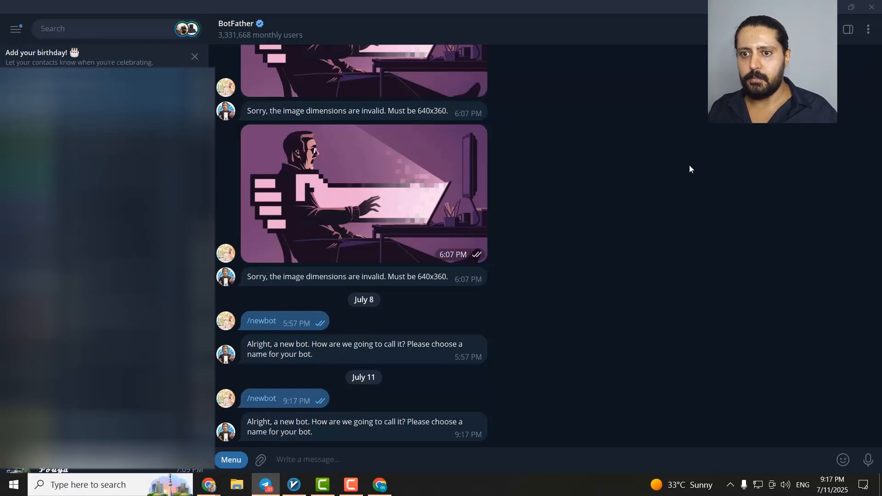
- Reopen the Neodmbot chat and switch back to the Send Report node in n8n
{"action": "left_click", "coordinate": [147, 230]}
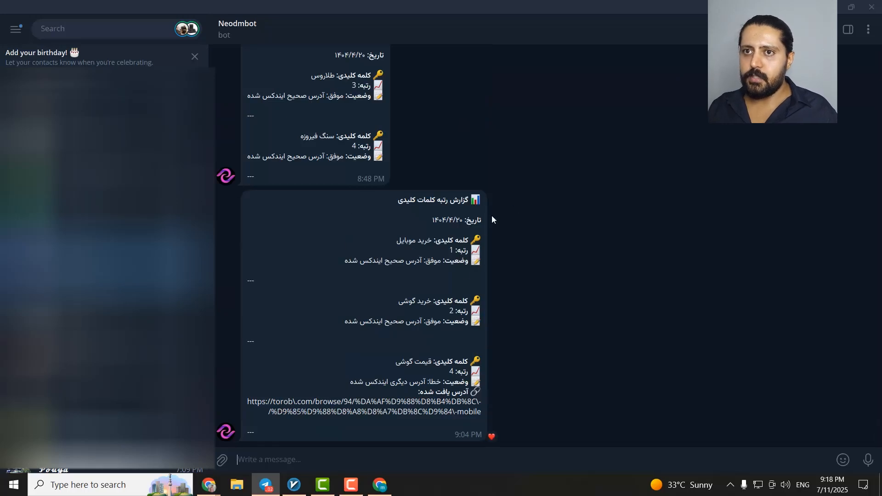
{"action": "key", "text": "alt+Tab"}
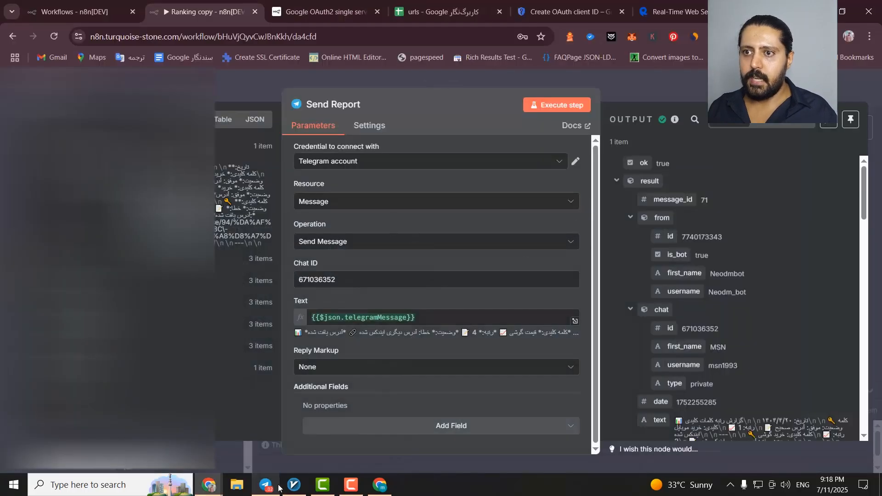
{"action": "left_click", "coordinate": [294, 484]}
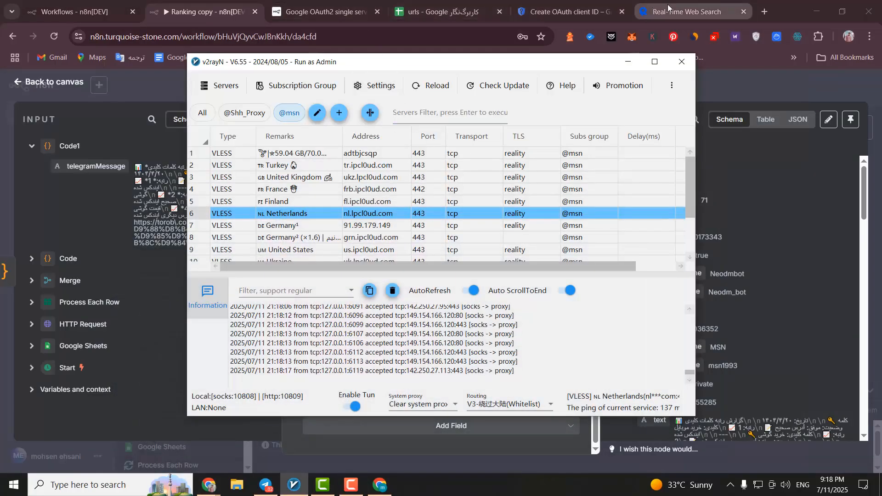
{"action": "left_click", "coordinate": [757, 21]}
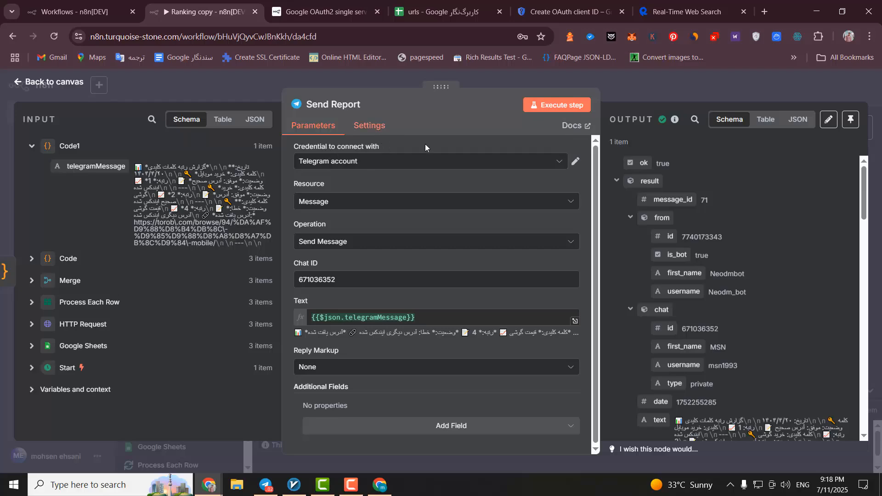
- Open a new Telegram API credential form for Send Report, examine its Access Token field, and close it unsaved
{"action": "left_click", "coordinate": [558, 162]}
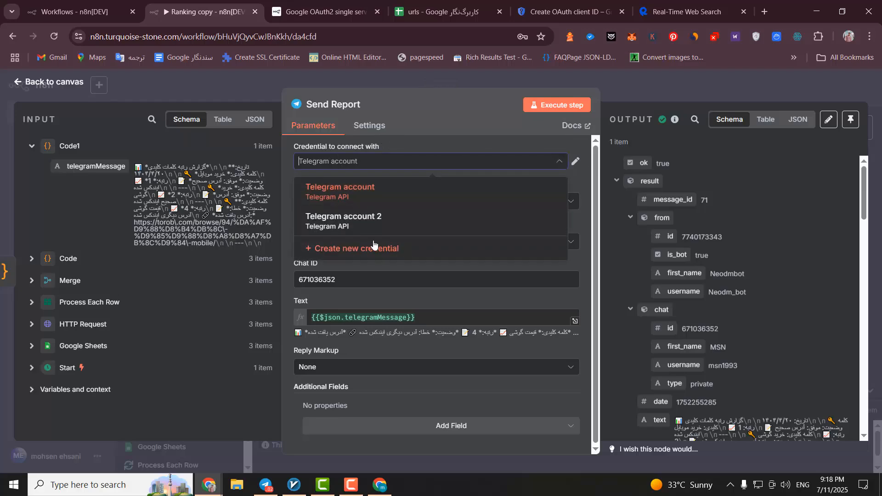
{"action": "left_click", "coordinate": [373, 246]}
{"action": "left_click", "coordinate": [283, 222]}
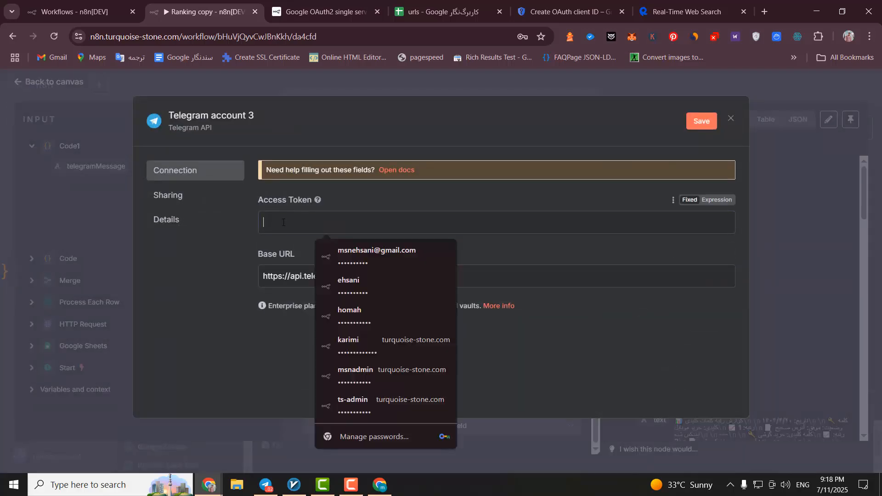
{"action": "left_click", "coordinate": [273, 493]}
{"action": "left_click", "coordinate": [271, 491]}
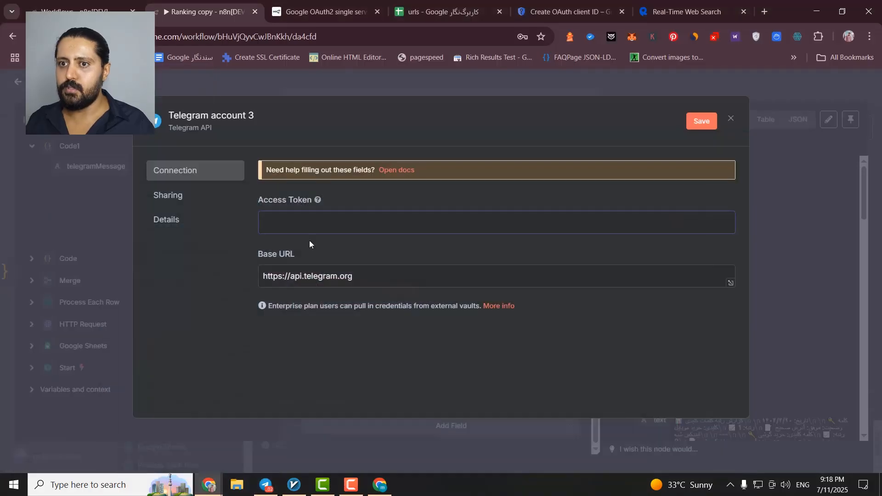
{"action": "left_click", "coordinate": [731, 120]}
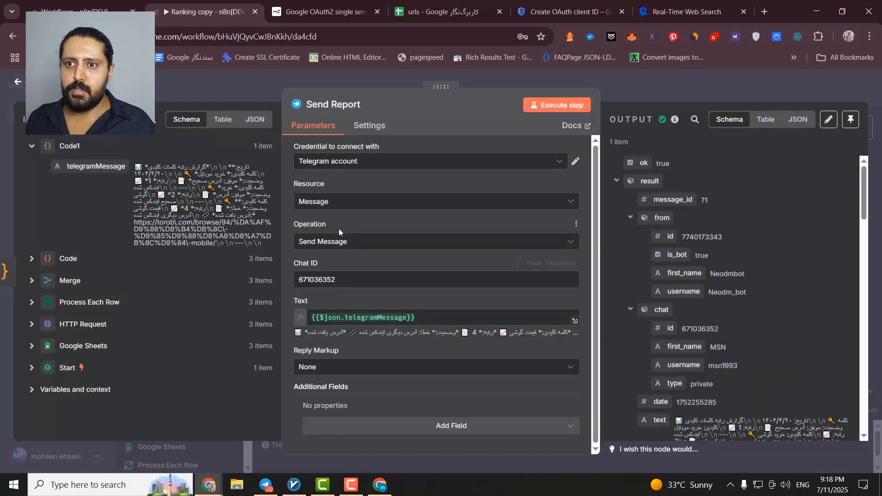
- Examine the available Resource and Operation options in Send Report, keeping Message and Send Message selected
{"action": "left_click", "coordinate": [342, 210]}
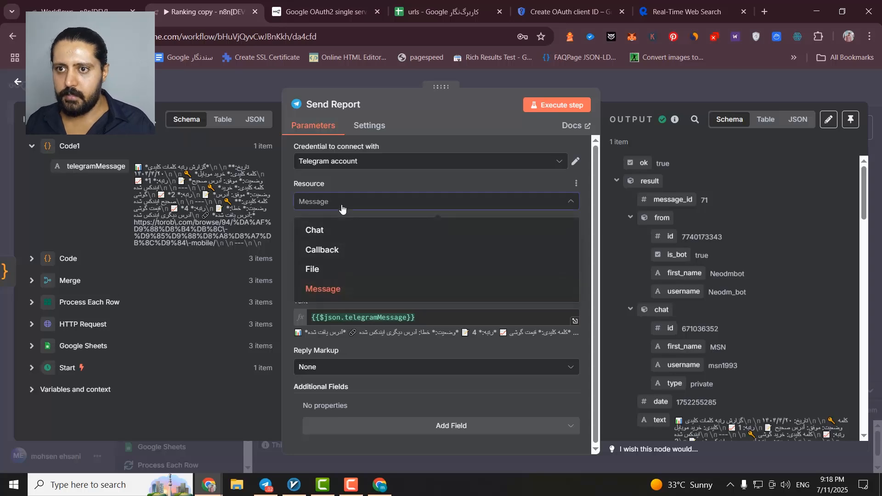
{"action": "left_click", "coordinate": [342, 209]}
{"action": "left_click", "coordinate": [389, 246]}
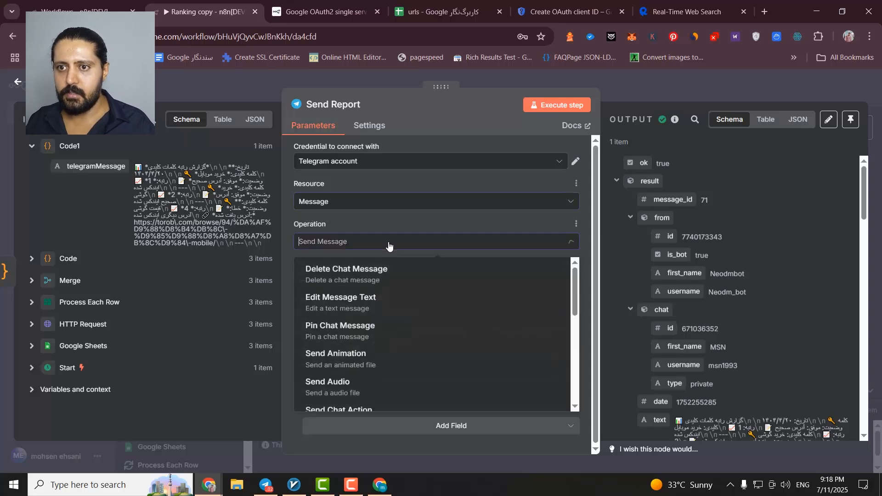
{"action": "left_click", "coordinate": [389, 246]}
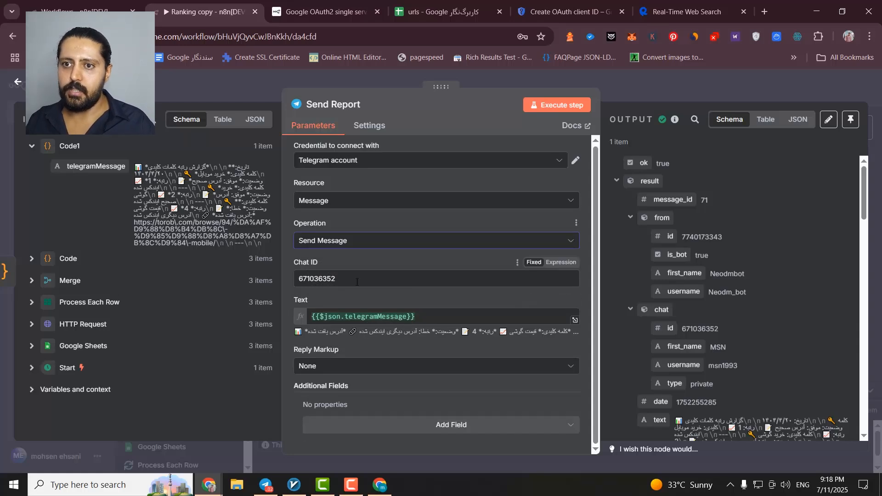
- Copy the Chat ID from Send Report, search Telegram for it, and open the userinfobot chat
{"action": "double_click", "coordinate": [355, 279]}
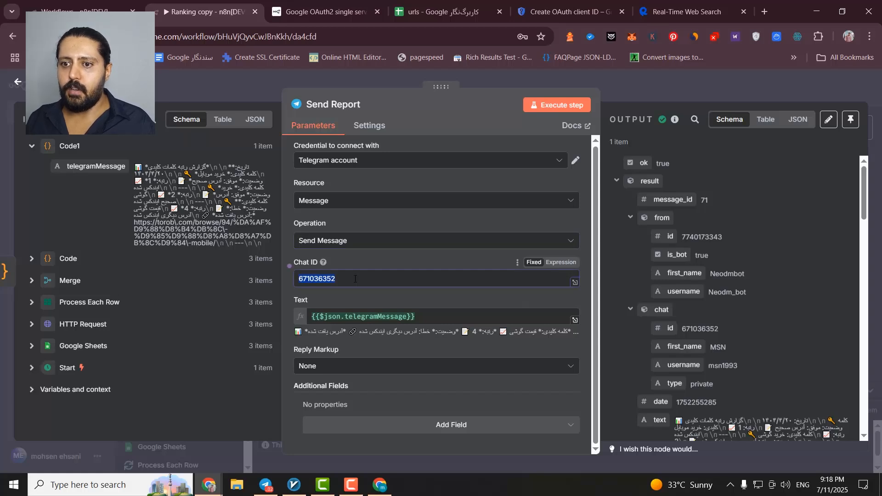
{"action": "left_click", "coordinate": [266, 484]}
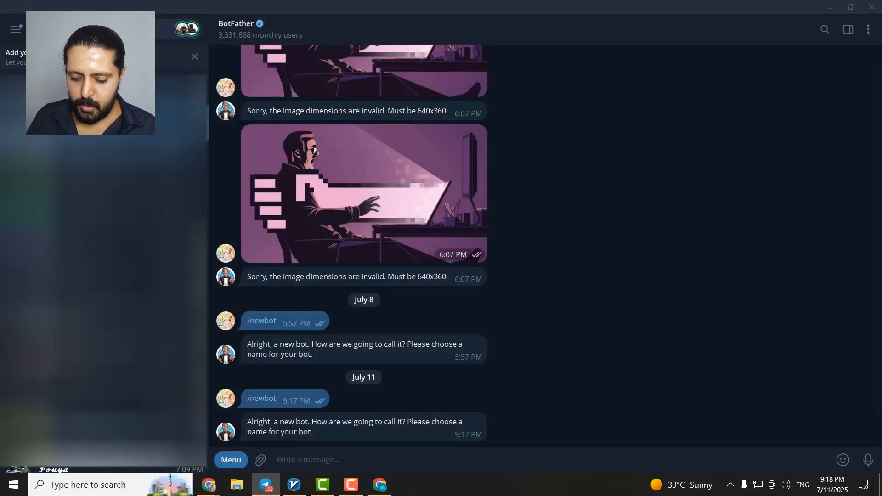
{"action": "left_click", "coordinate": [106, 29]}
{"action": "type", "text": "bo"}
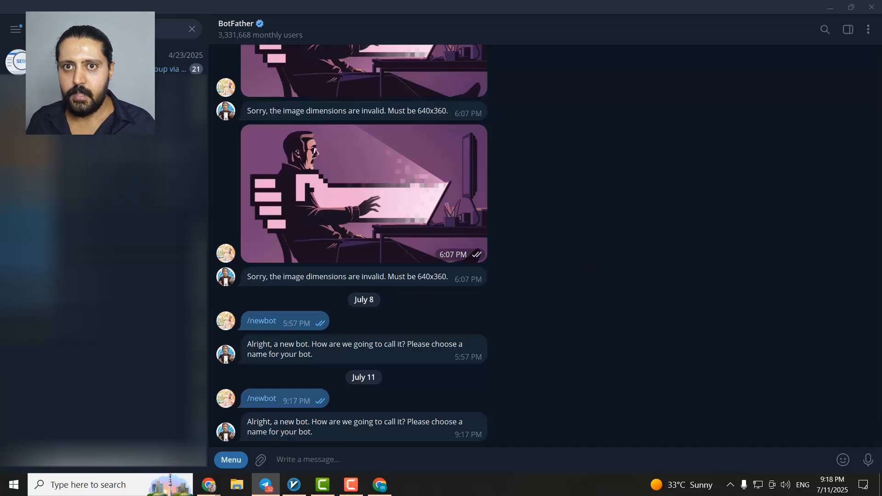
{"action": "type", "text": "t"}
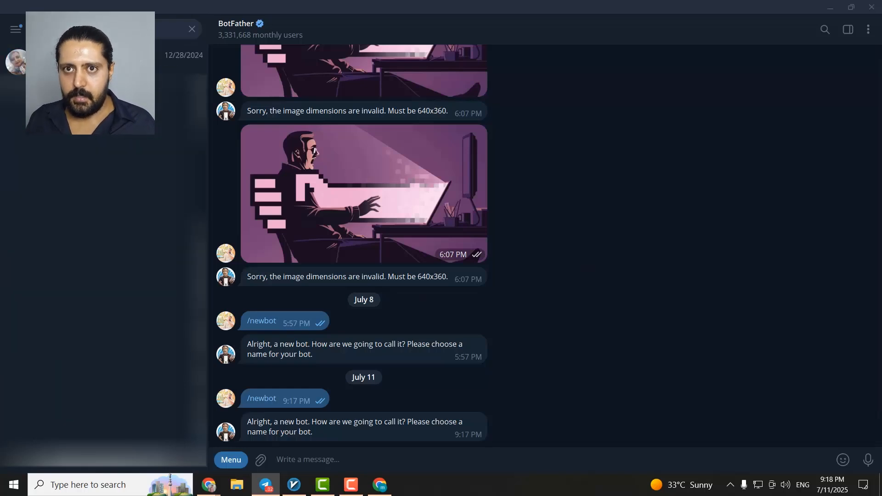
{"action": "key", "text": "Escape"}
{"action": "left_click", "coordinate": [96, 28]}
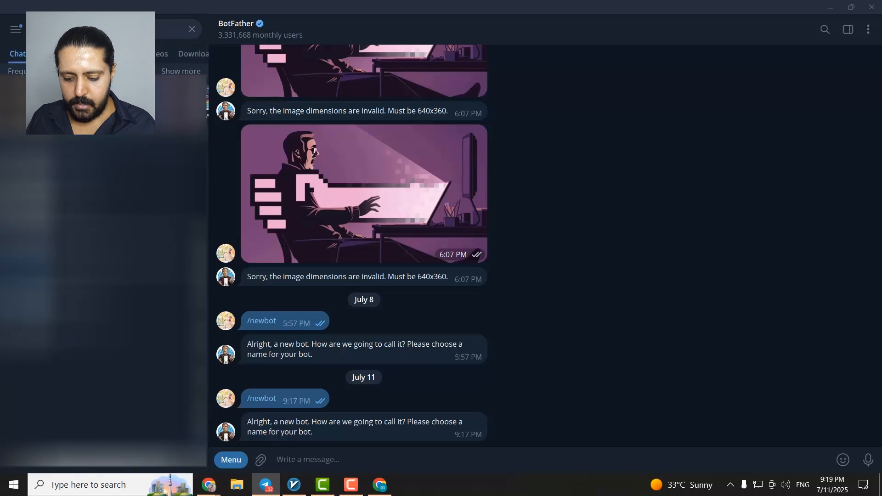
{"action": "key", "text": "ctrl+v"}
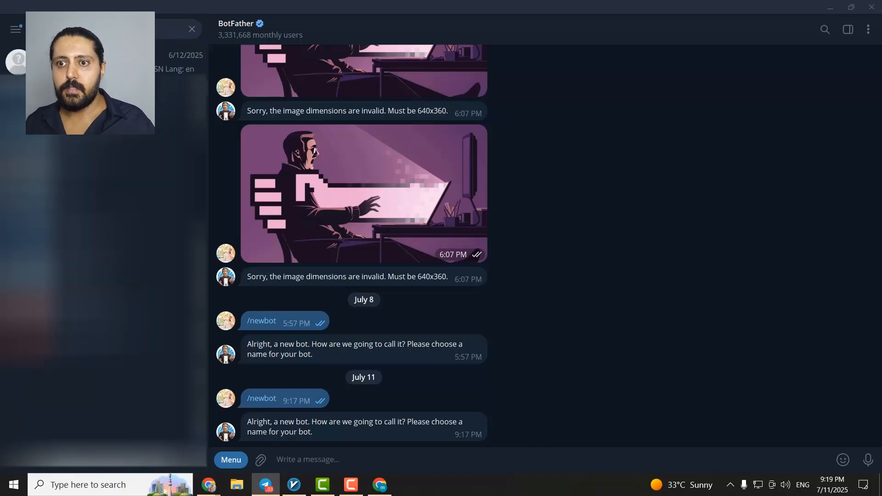
{"action": "left_click", "coordinate": [182, 62]}
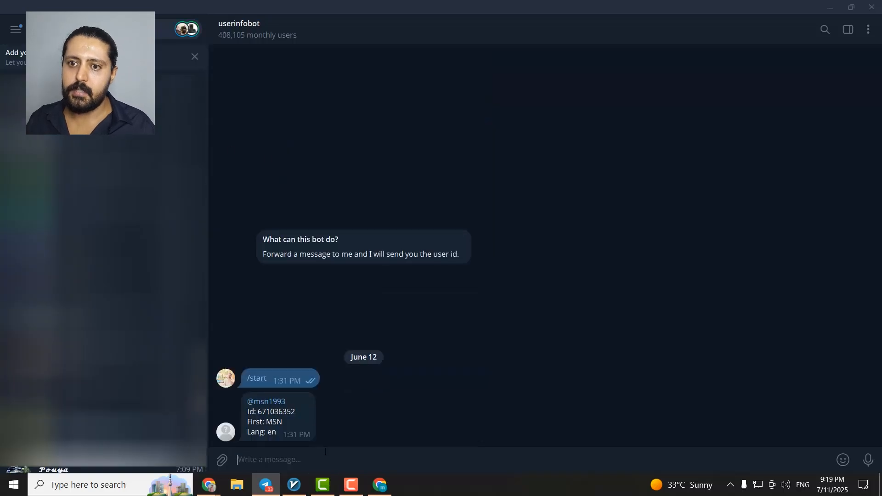
- Highlight the account's user ID in userinfobot's reply and return to the Send Report node in n8n
{"action": "left_click_drag", "start_coordinate": [246, 406], "coordinate": [291, 404]}
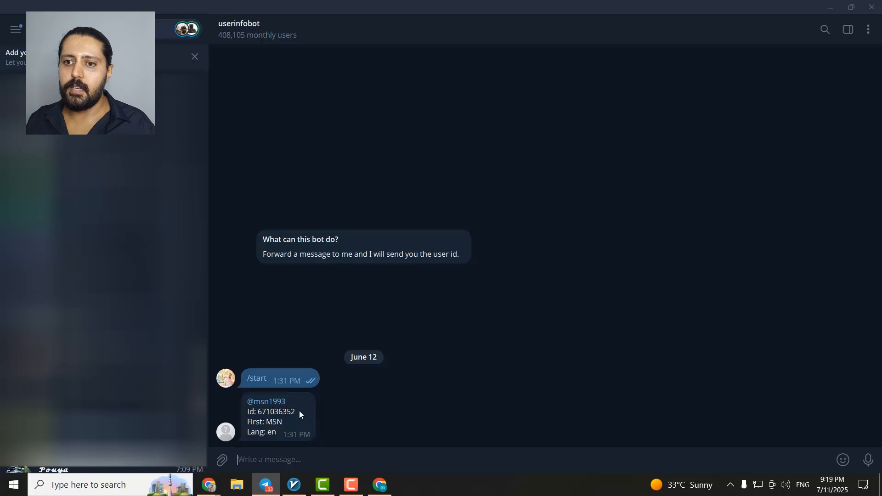
{"action": "left_click_drag", "start_coordinate": [296, 411], "coordinate": [259, 411]}
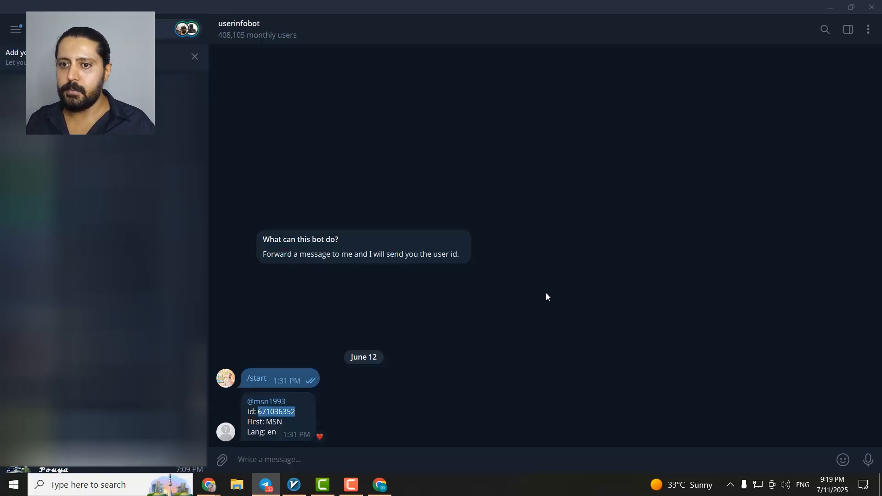
{"action": "left_click", "coordinate": [832, 6]}
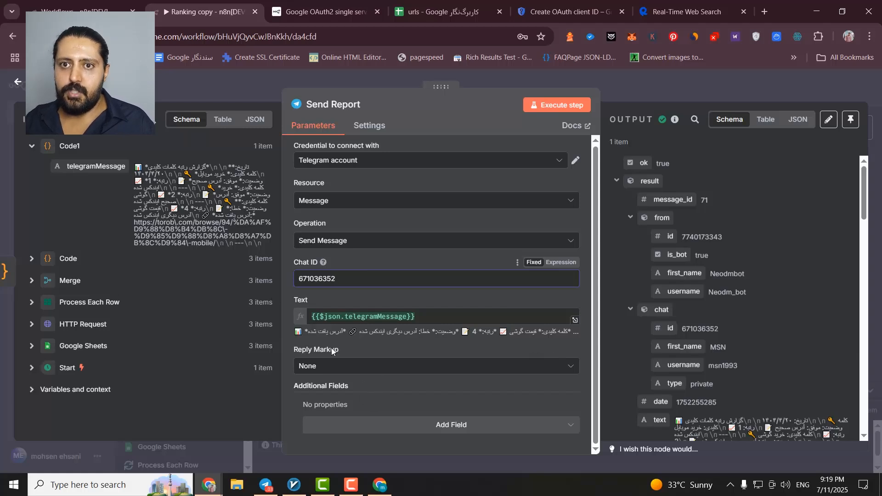
- Map Code1's telegramMessage into Send Report's Text field as {{$json.telegramMessage}} and return to the workflow canvas
{"action": "left_click_drag", "start_coordinate": [82, 169], "coordinate": [450, 318]}
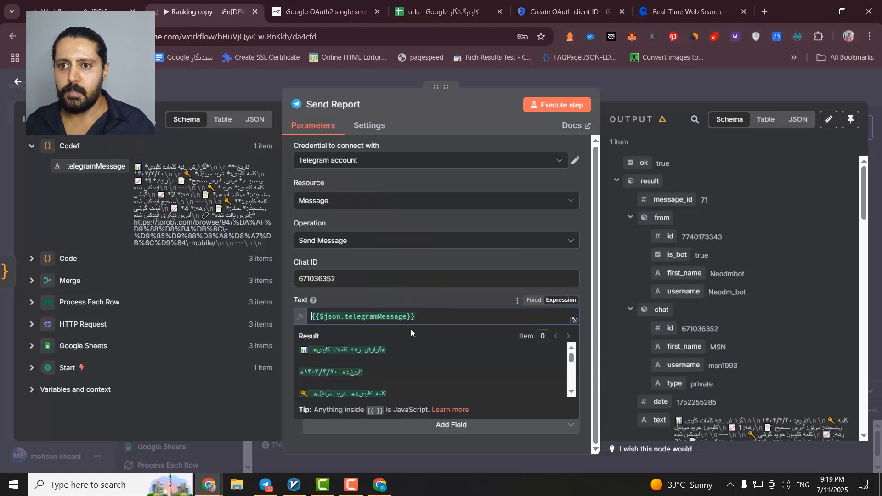
{"action": "left_click", "coordinate": [382, 288]}
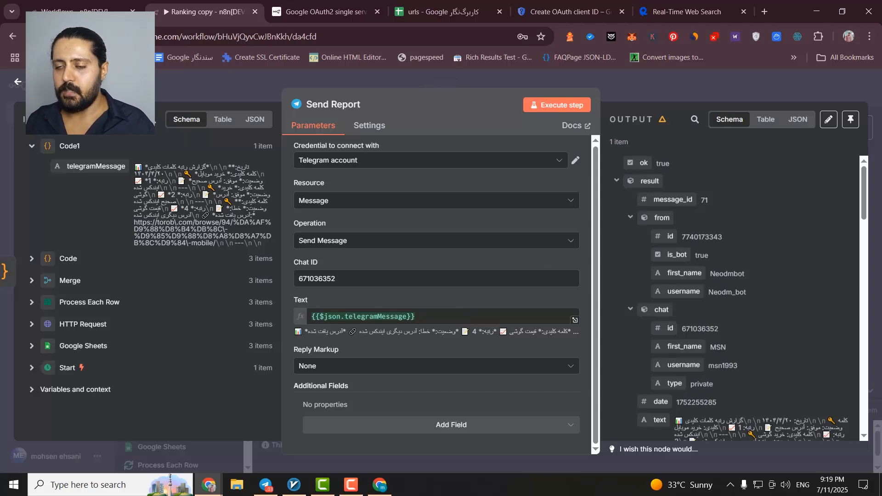
{"action": "key", "text": "Escape"}
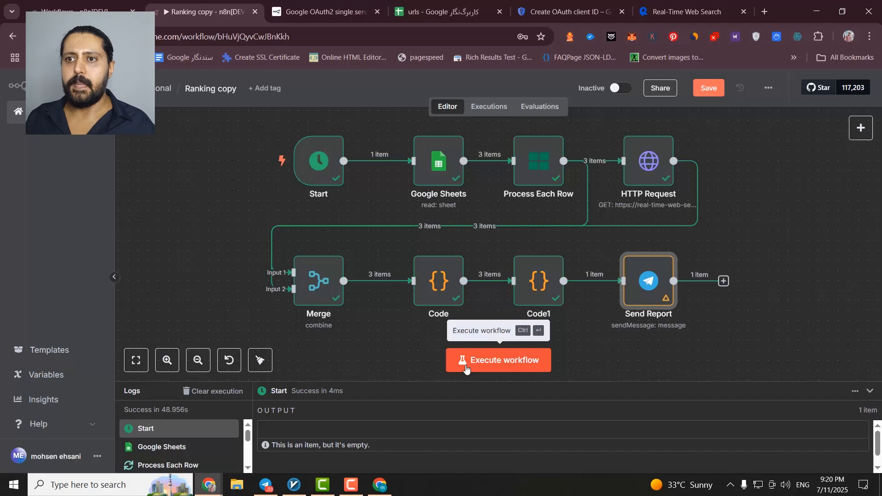
- Start a test run of the Ranking copy workflow, stop it, and save the workflow
{"action": "left_click", "coordinate": [465, 361]}
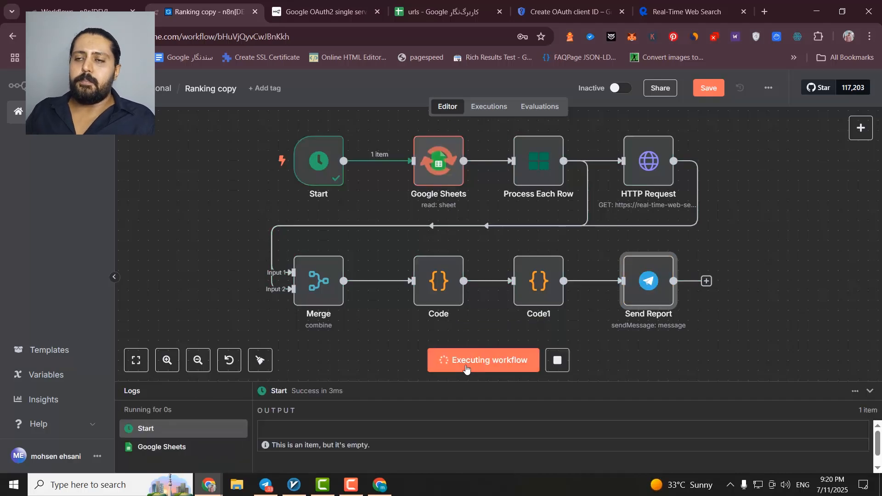
{"action": "left_click", "coordinate": [557, 360]}
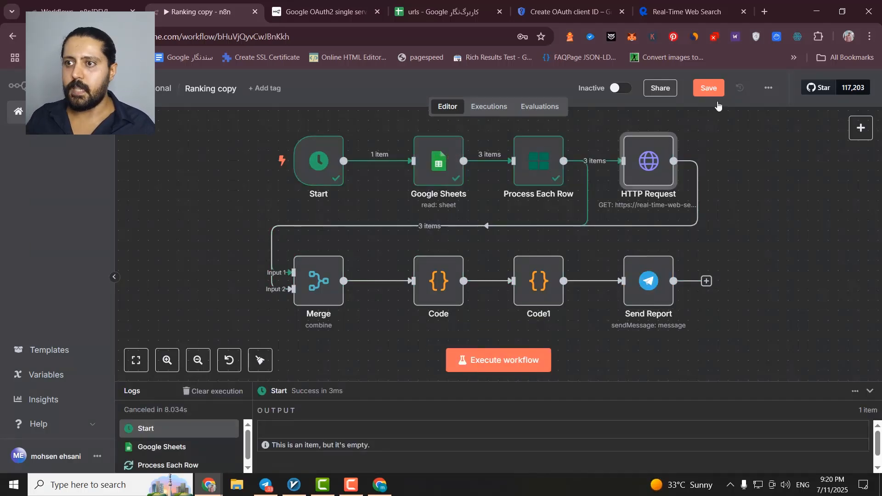
{"action": "key", "text": "ctrl+s"}
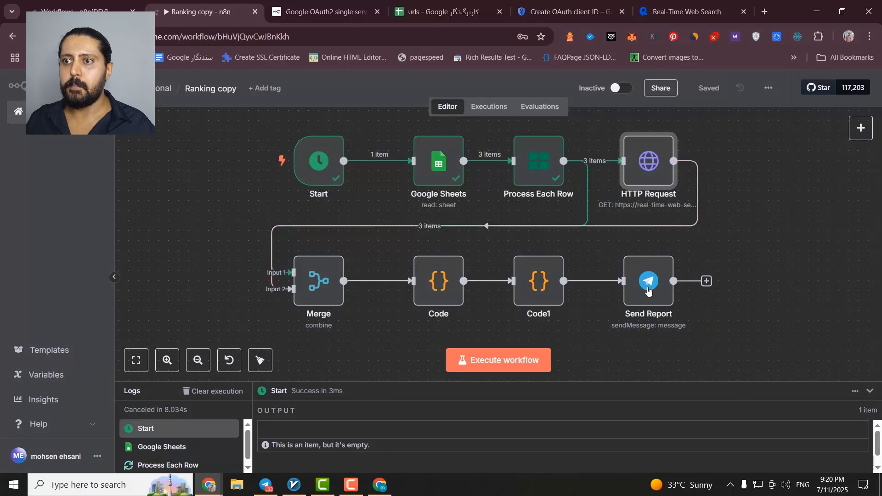
- Execute the whole workflow and open the newly delivered keyword-ranking report in Telegram's Neodmbot chat
{"action": "left_click", "coordinate": [519, 359]}
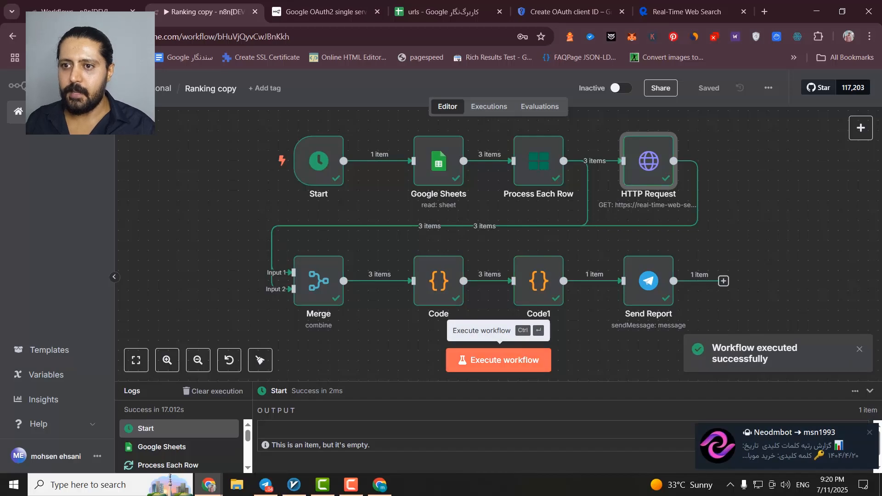
{"action": "left_click", "coordinate": [754, 461]}
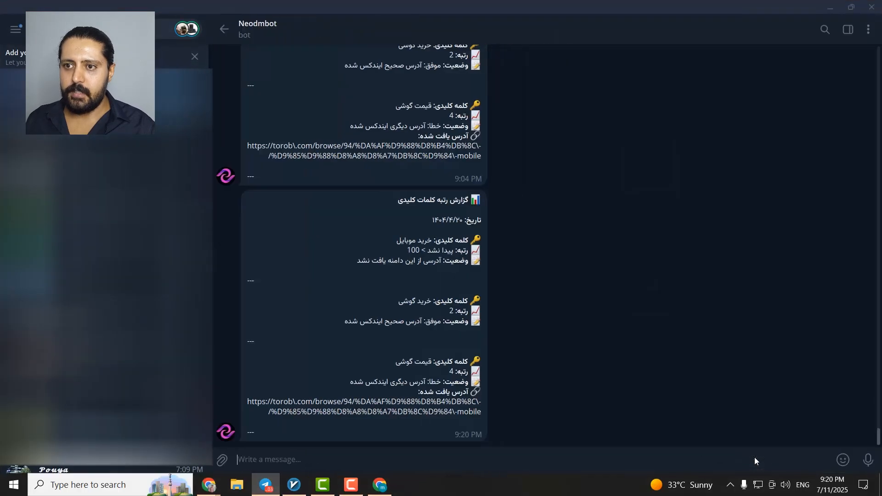